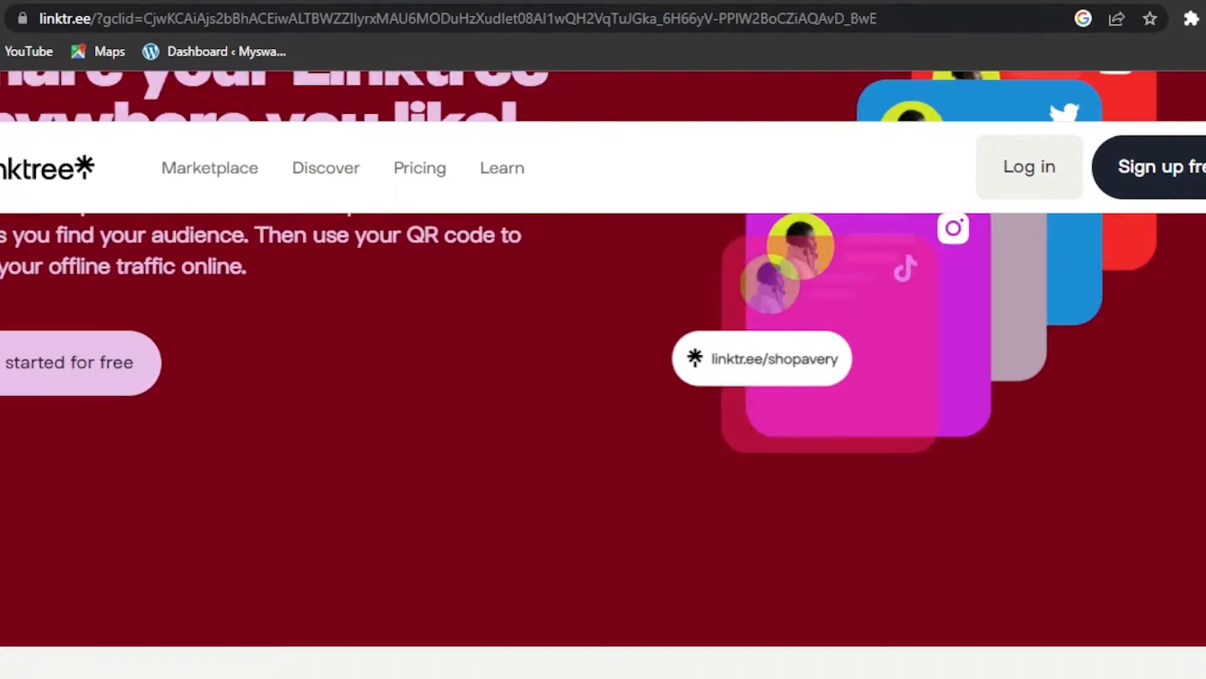
Step: Browse the Linktree homepage, then start creating a free account with Sign up free
scroll(604, 402, down, 8)
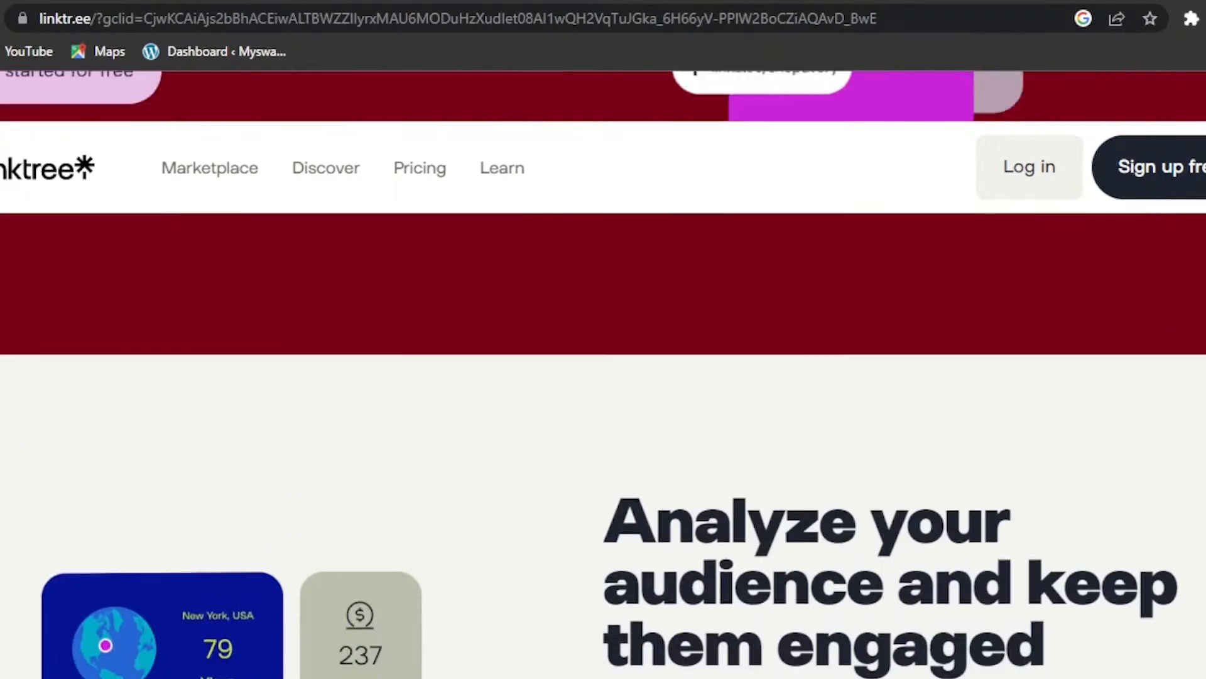
scroll(604, 402, up, 3)
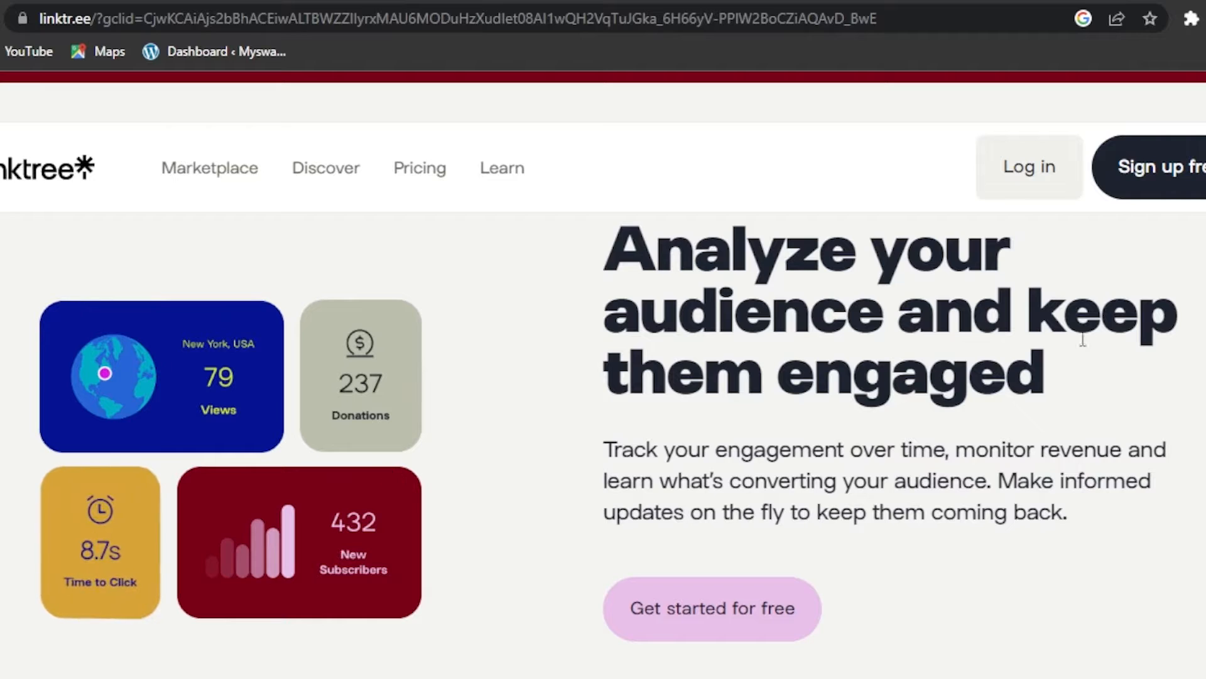
scroll(603, 377, down, 10)
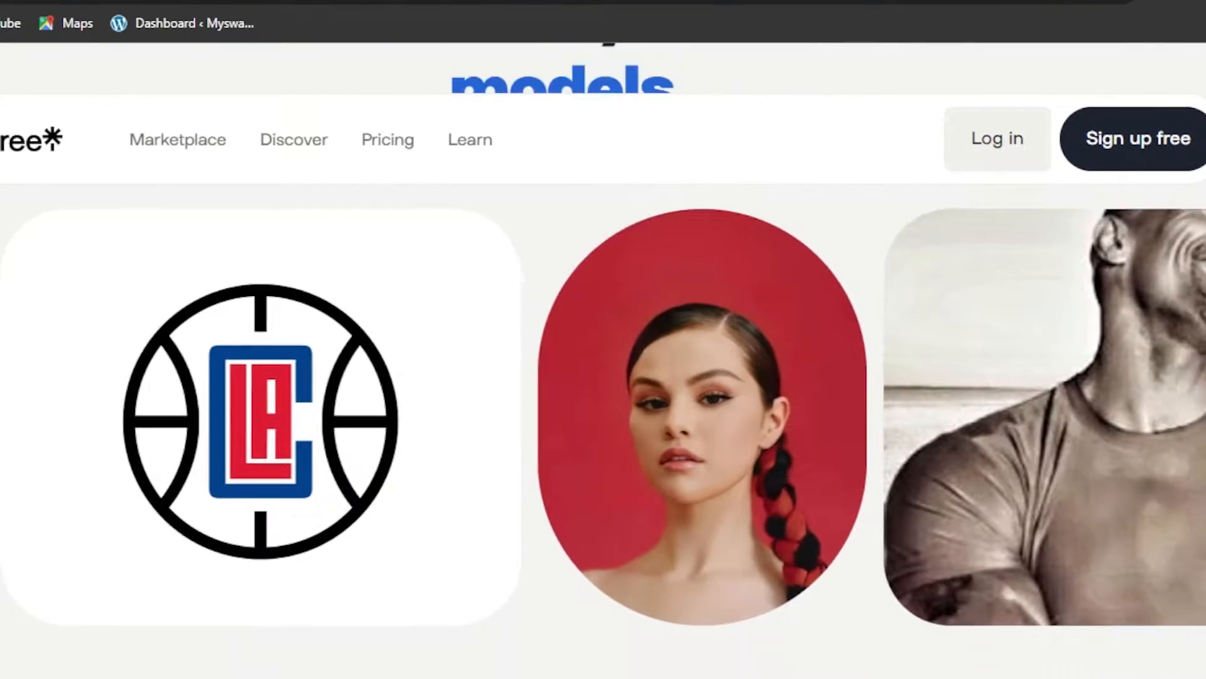
scroll(604, 377, down, 5)
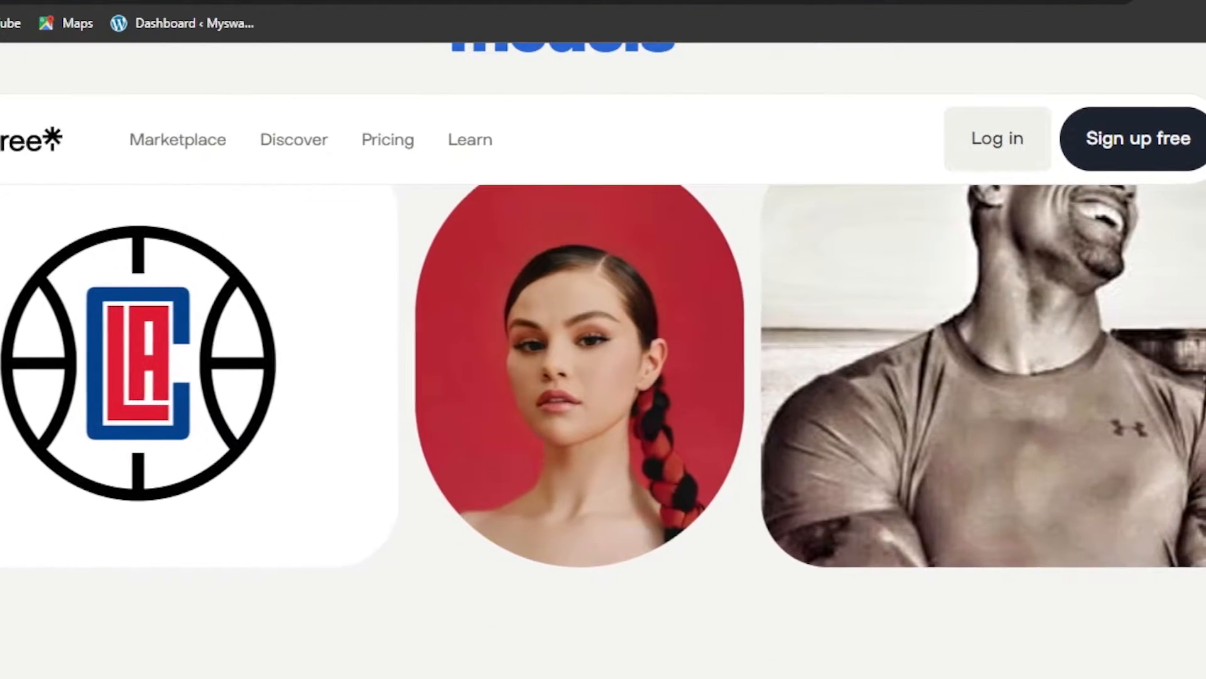
scroll(604, 377, down, 10)
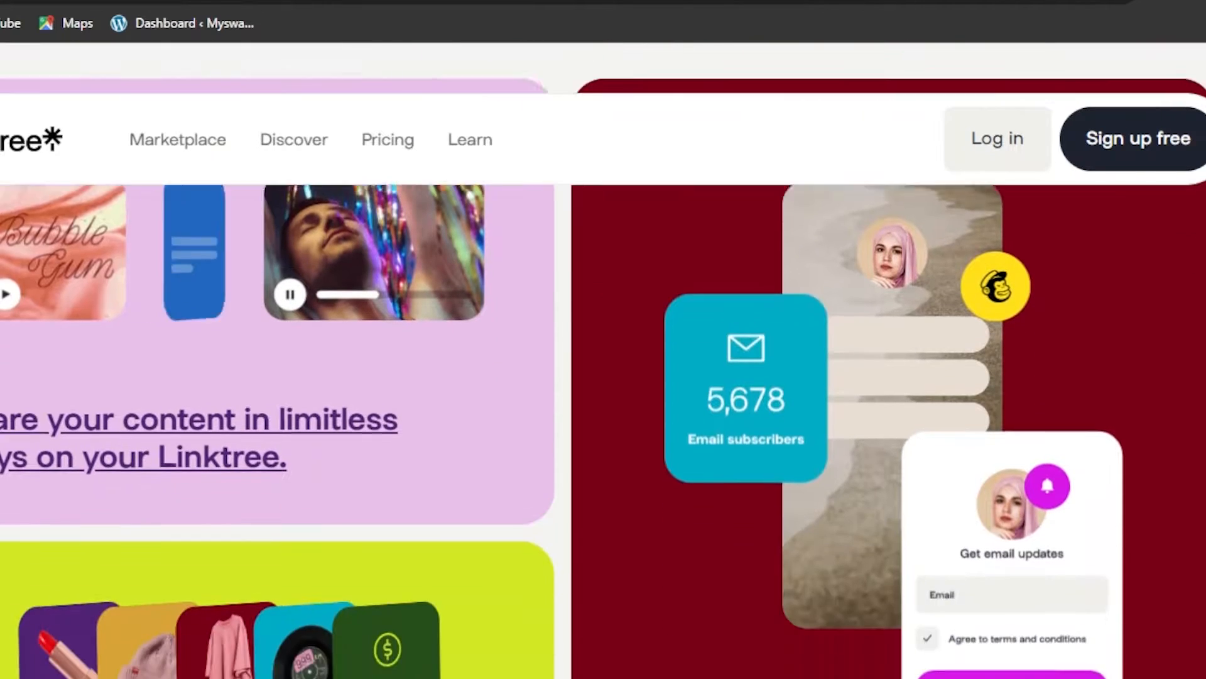
scroll(603, 377, down, 12)
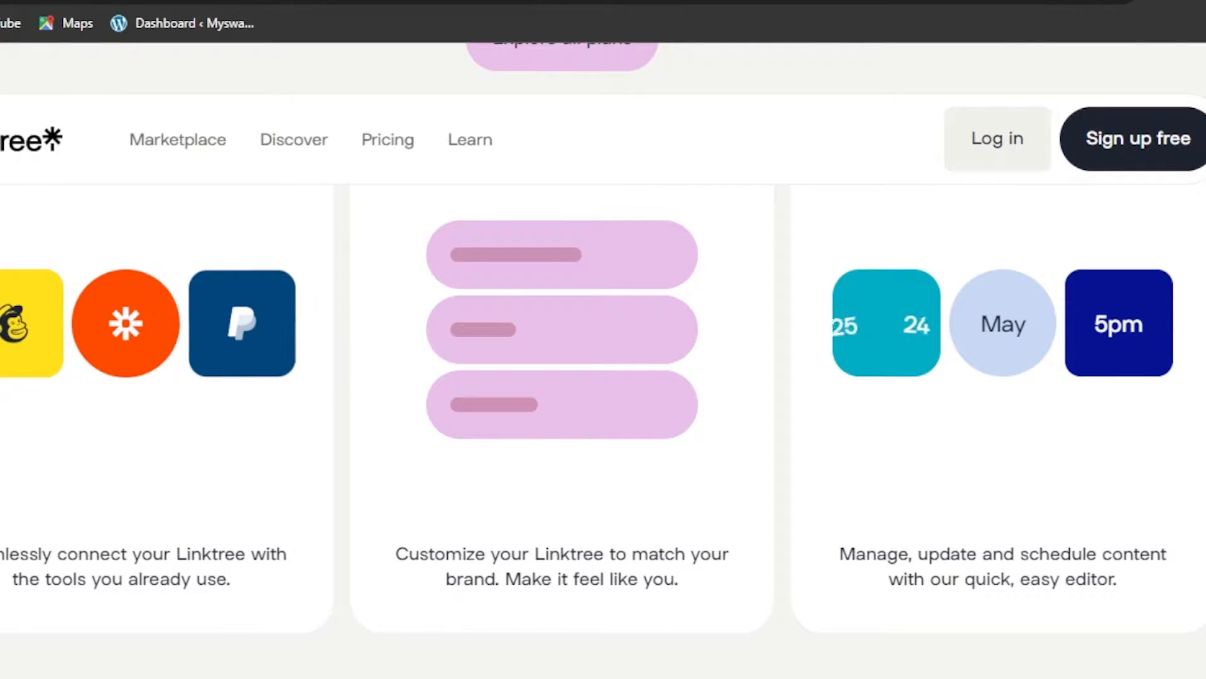
scroll(603, 377, up, 10)
scroll(603, 377, up, 10)
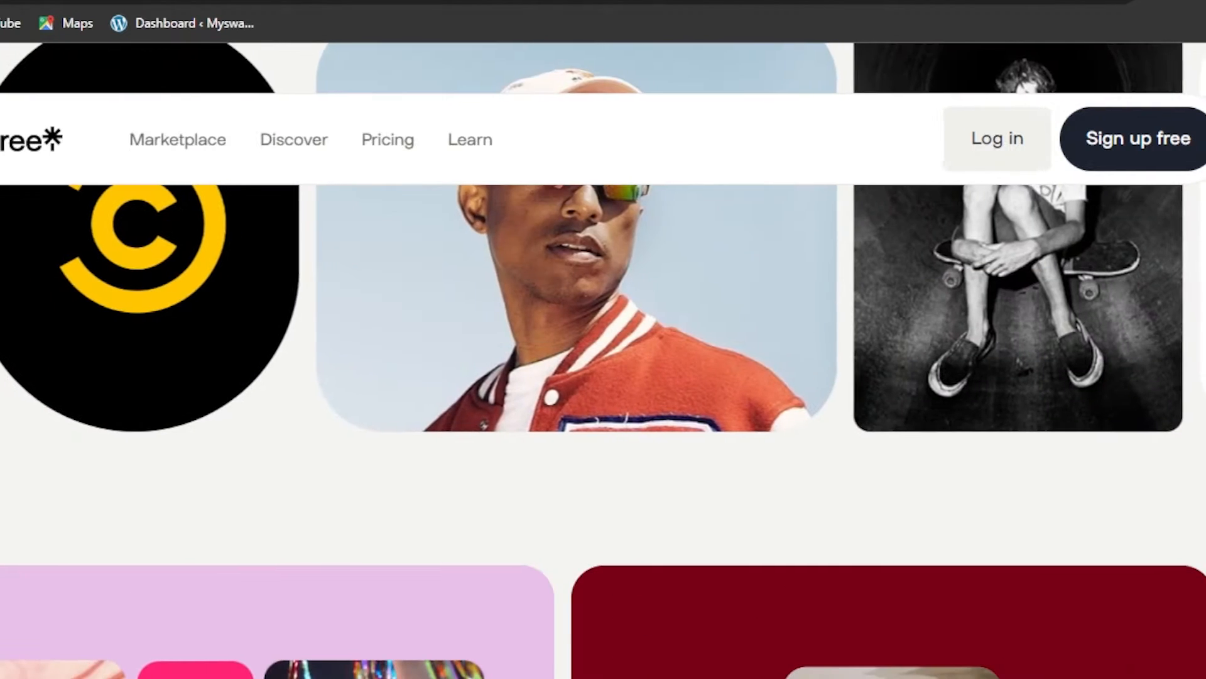
scroll(603, 377, up, 10)
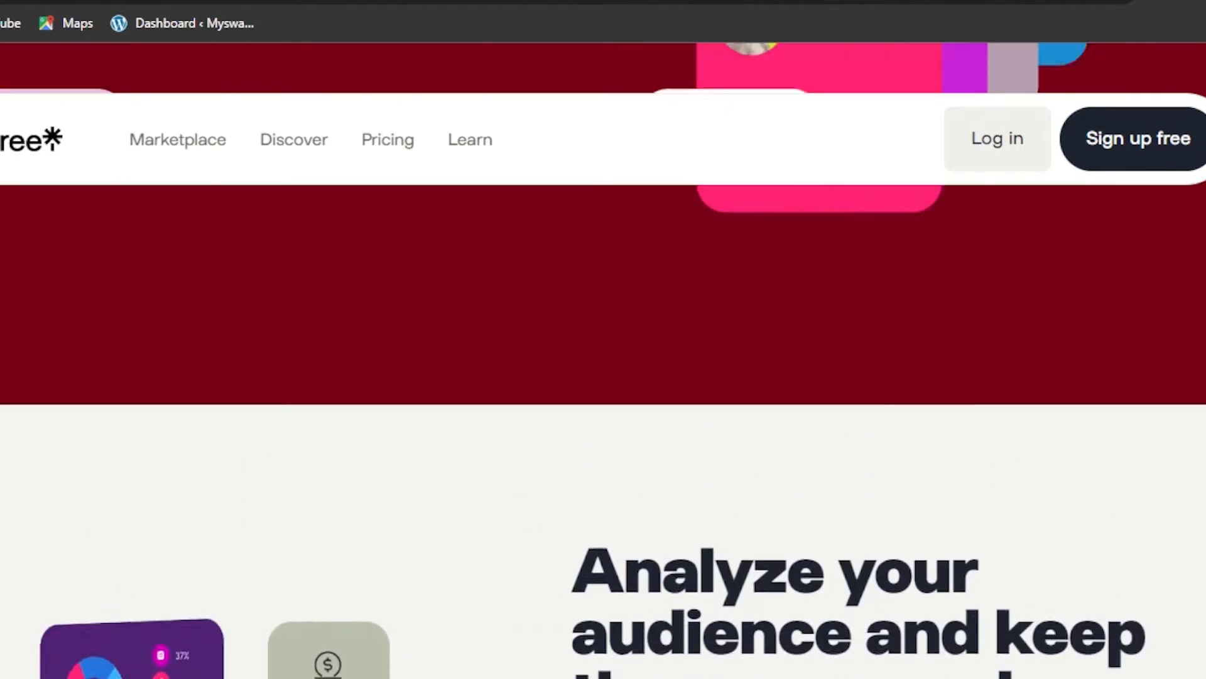
scroll(603, 377, up, 10)
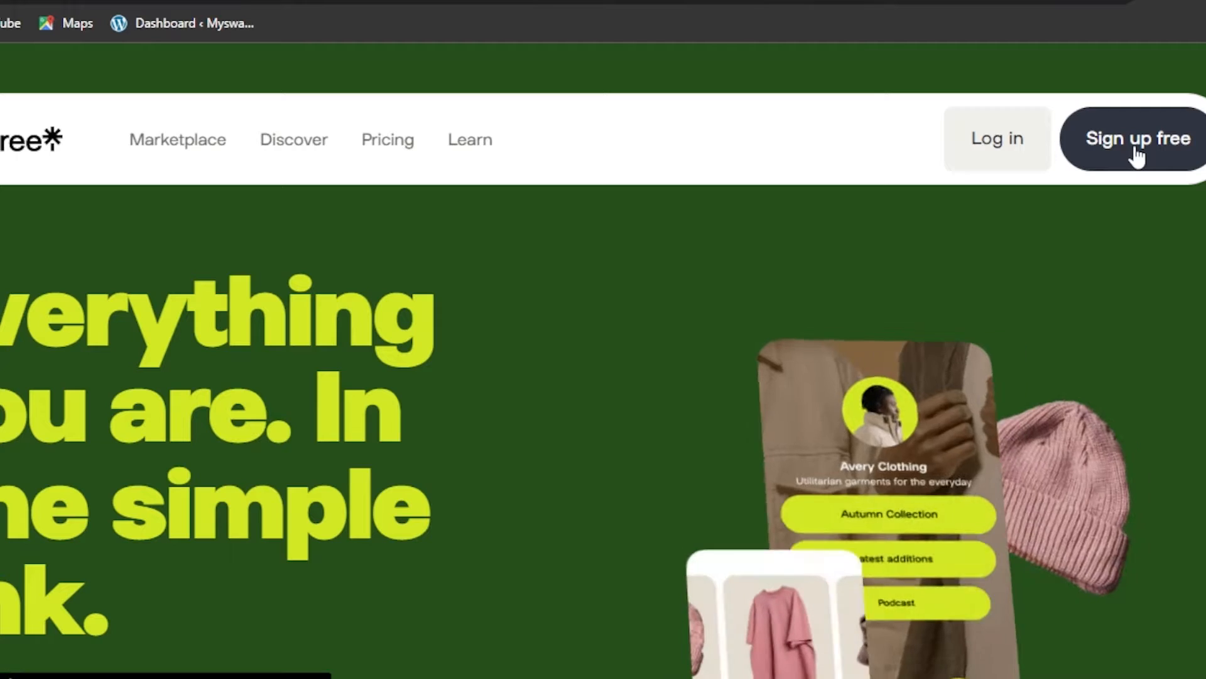
click(1137, 154)
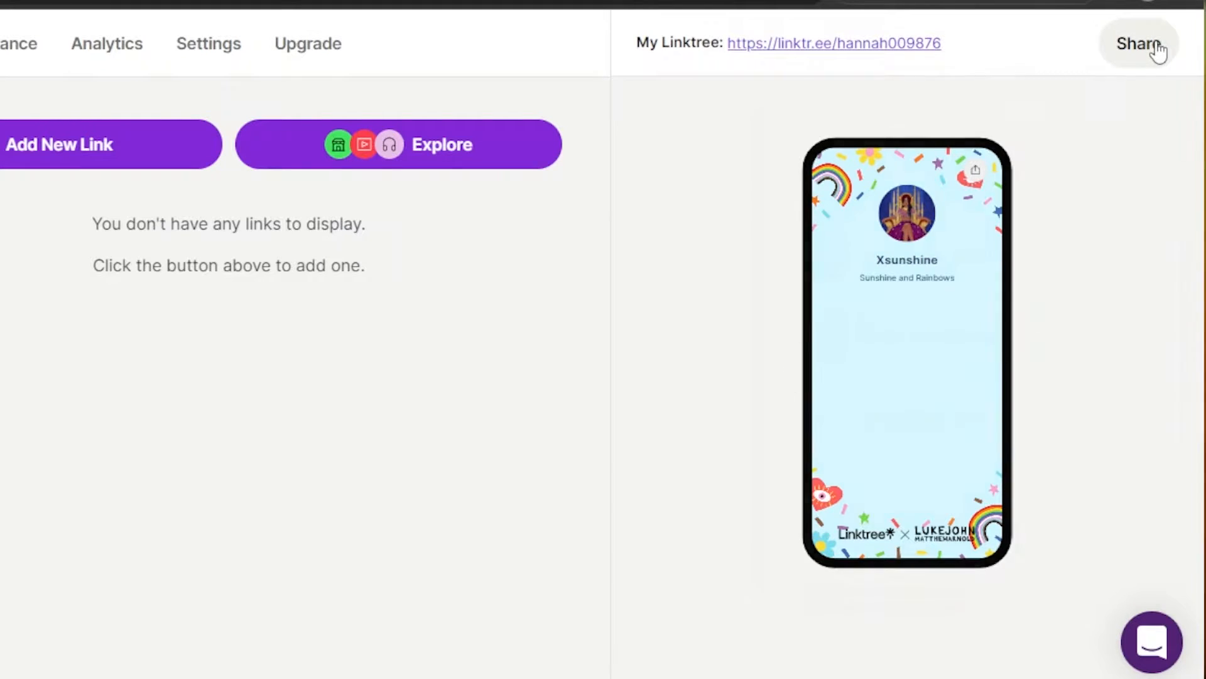
Step: Open the Share panel to see sharing options, then close it
click(1152, 48)
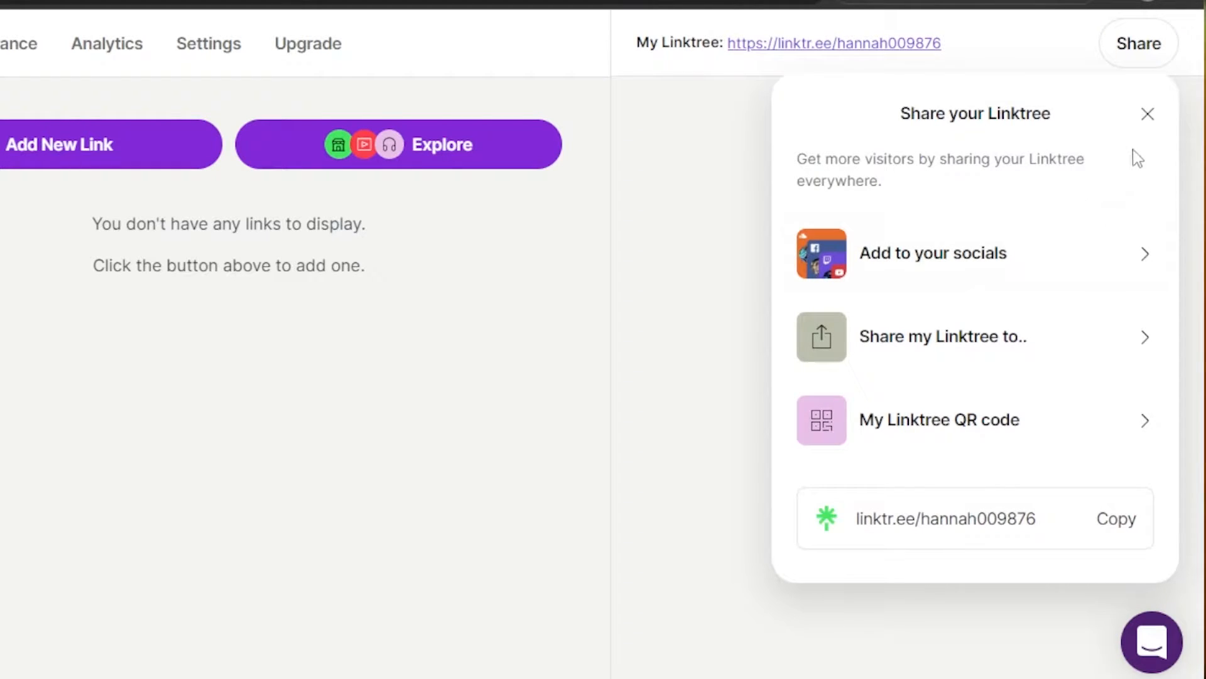
click(1146, 116)
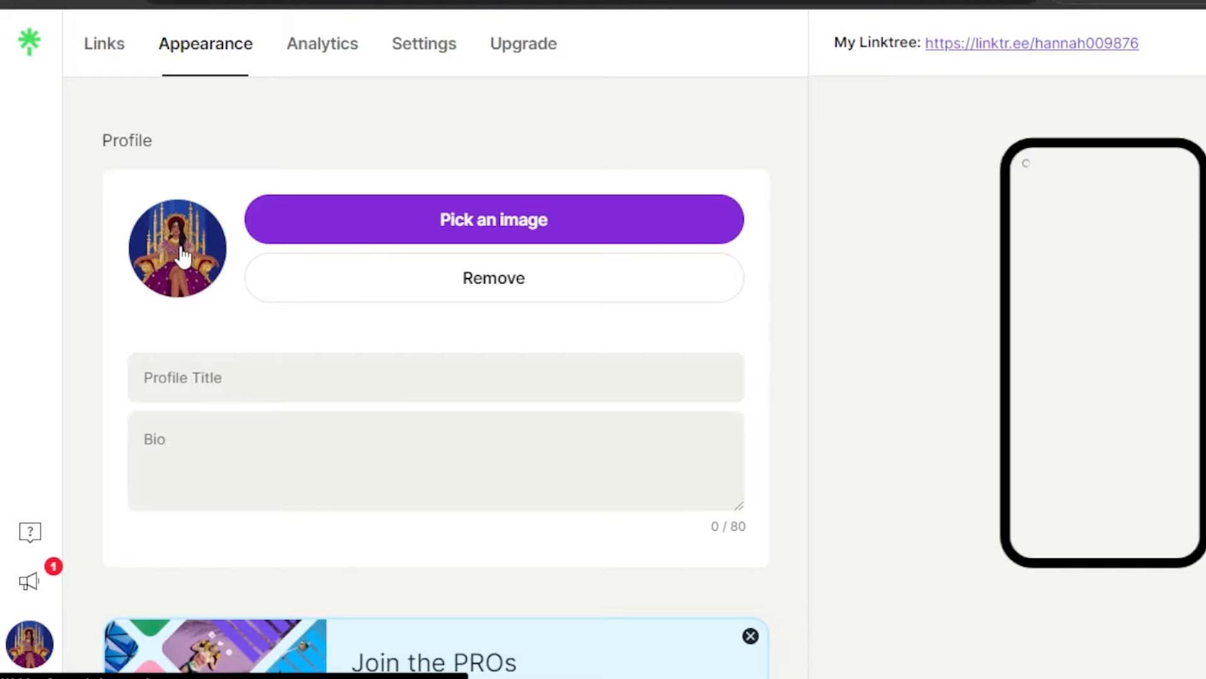
Step: Upload a photo of a smiling woman, crop it, and make it the profile picture
click(370, 226)
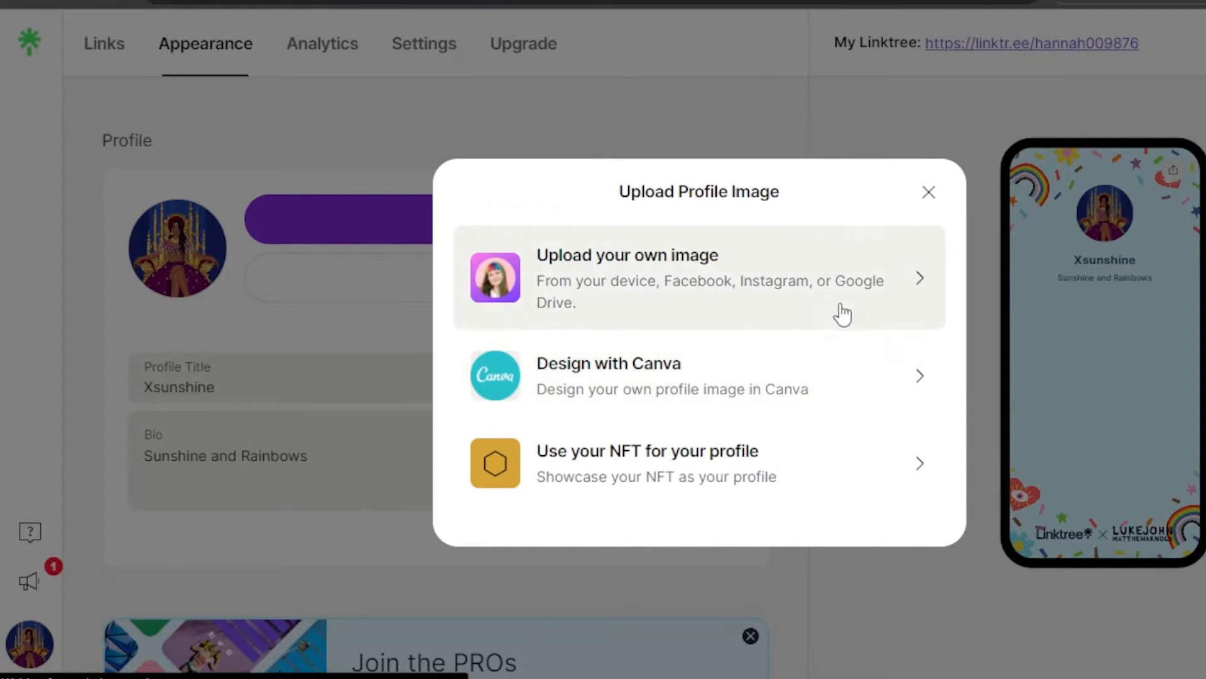
click(748, 290)
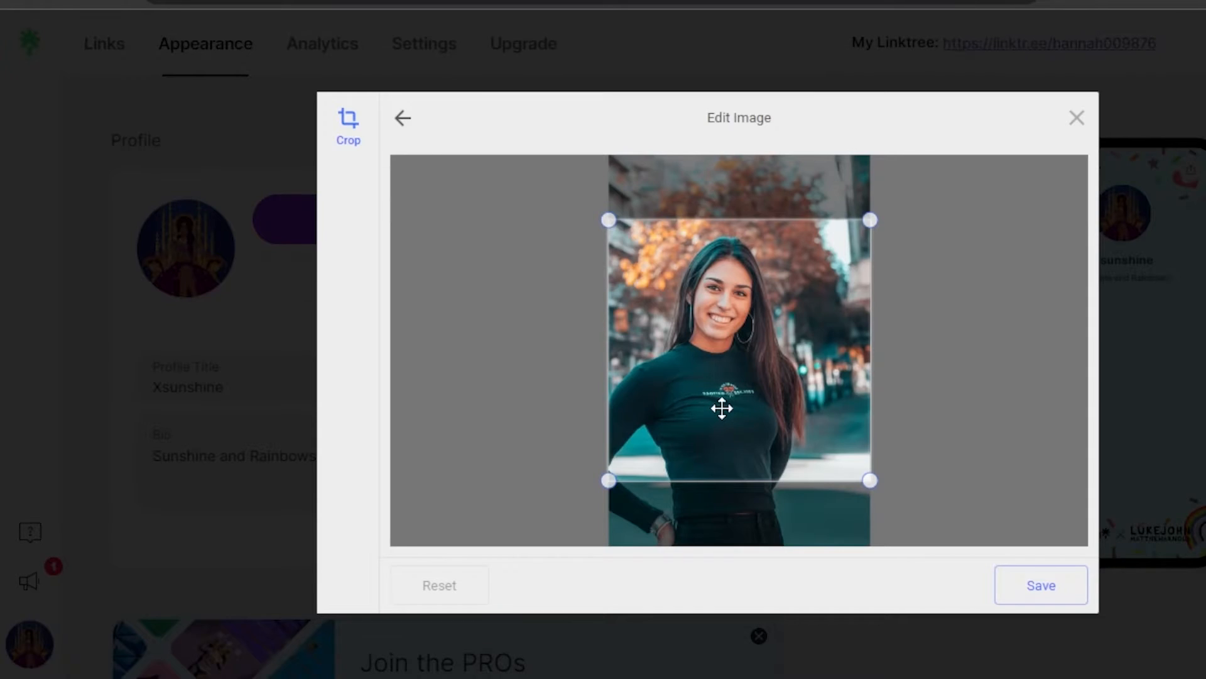
mouse_move(722, 407)
mouse_down()
mouse_move(717, 438)
mouse_move(712, 413)
mouse_up()
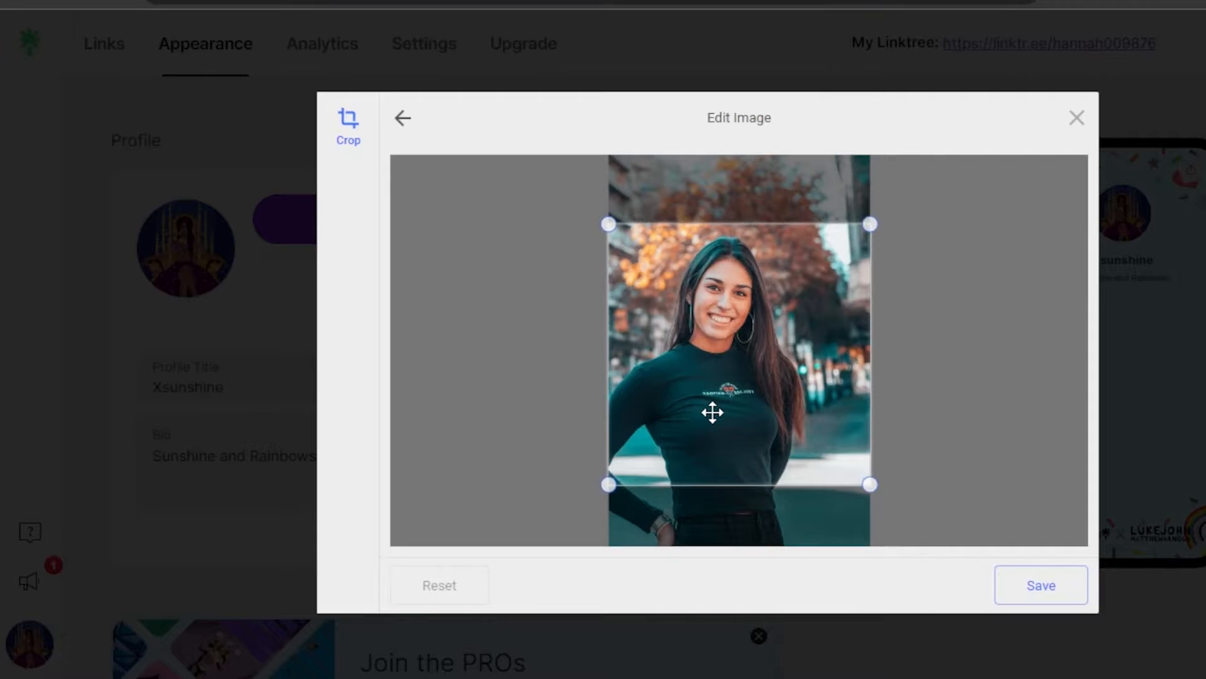
click(1033, 585)
click(1045, 586)
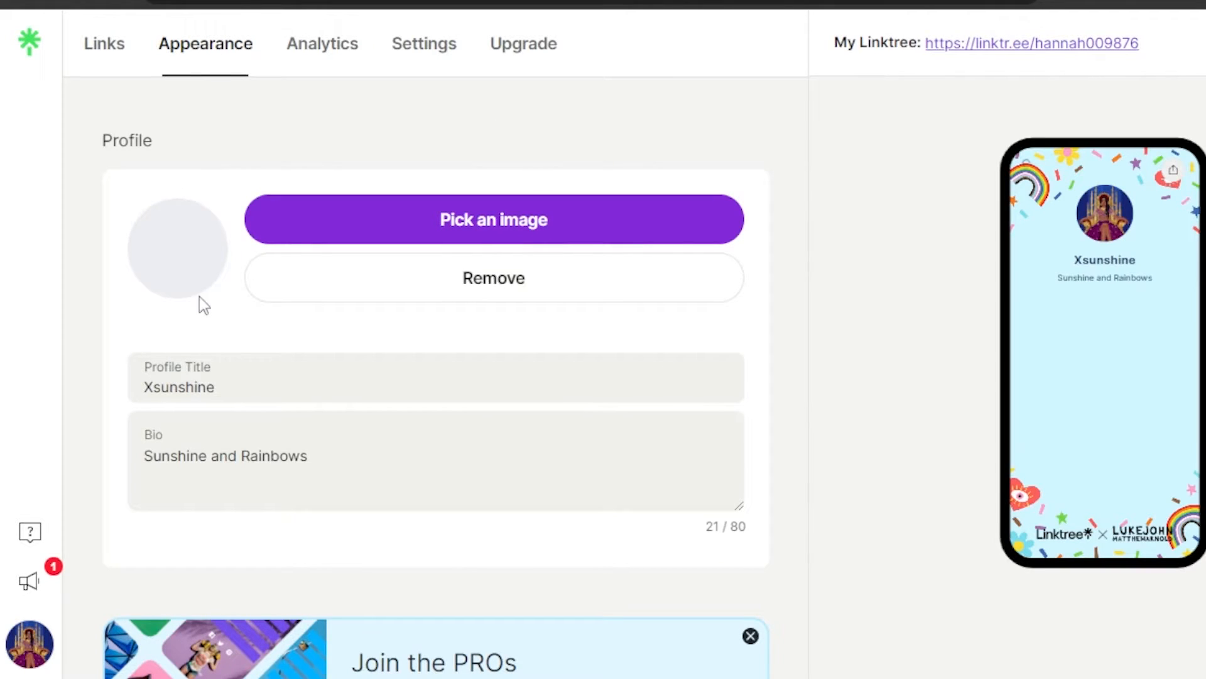
Step: Replace the profile title 'Xsunshine' with the creator's full name
click(222, 392)
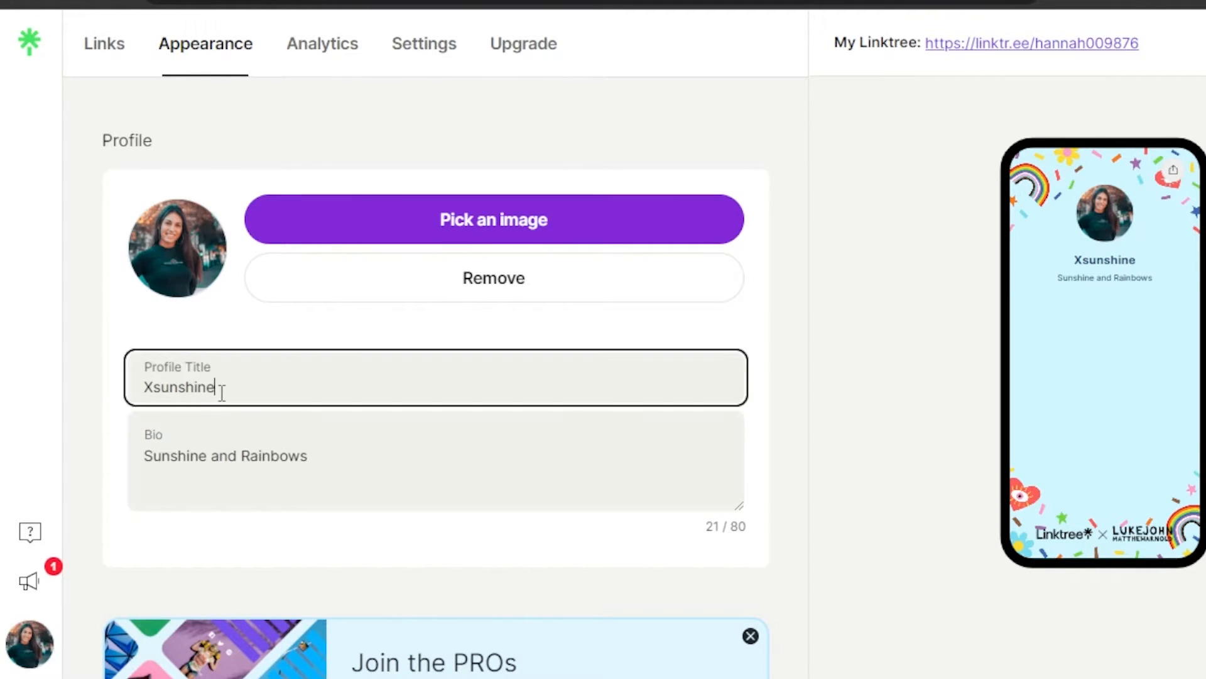
key(BackSpace)
key(BackSpace)
key(BackSpace)
key(BackSpace)
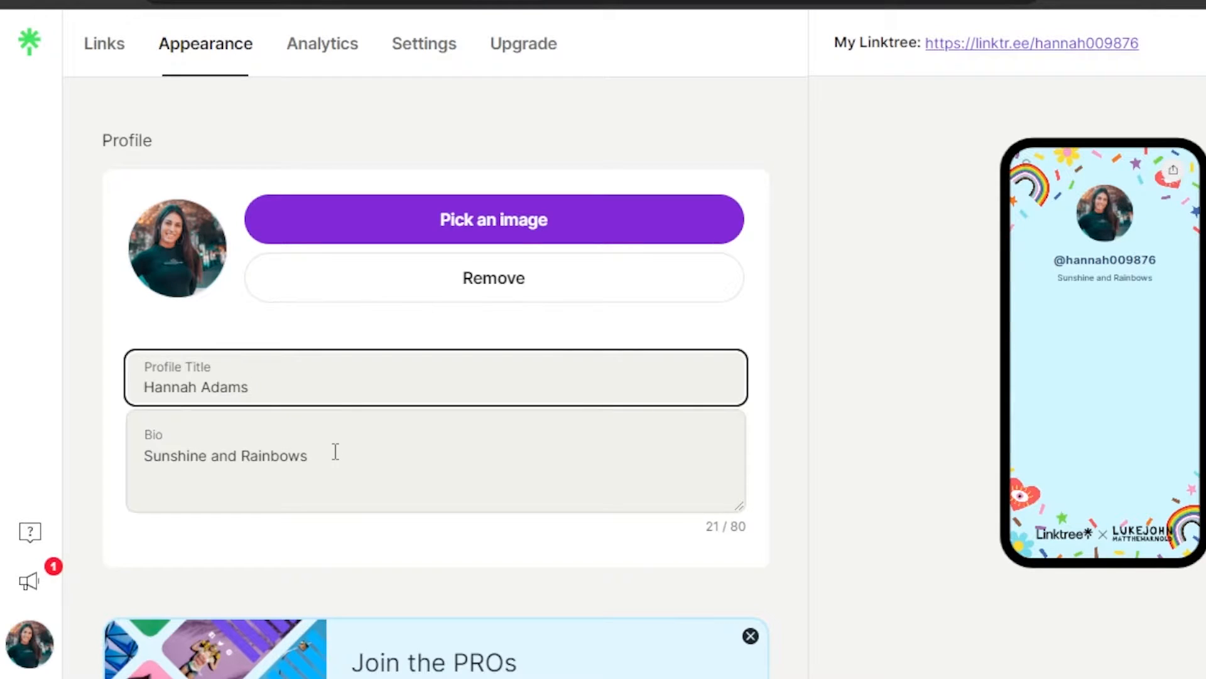
Step: Add a second bio line reading 'Youtuber / Artist / Creator'
double_click(336, 451)
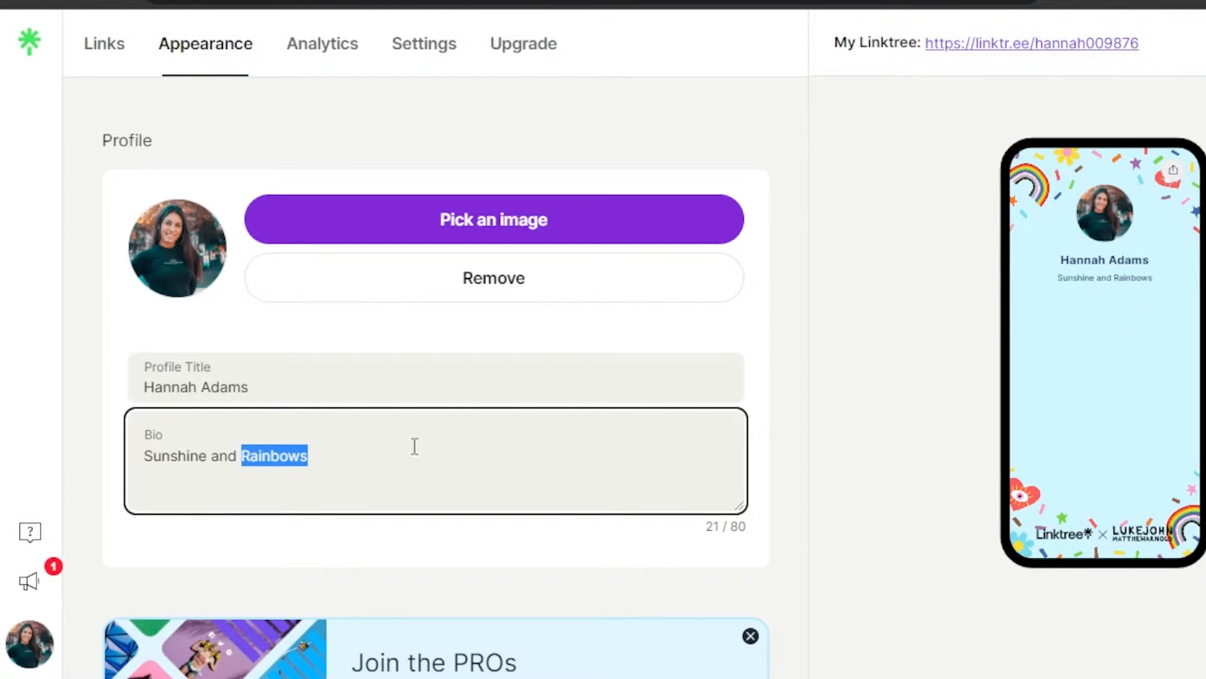
click(346, 464)
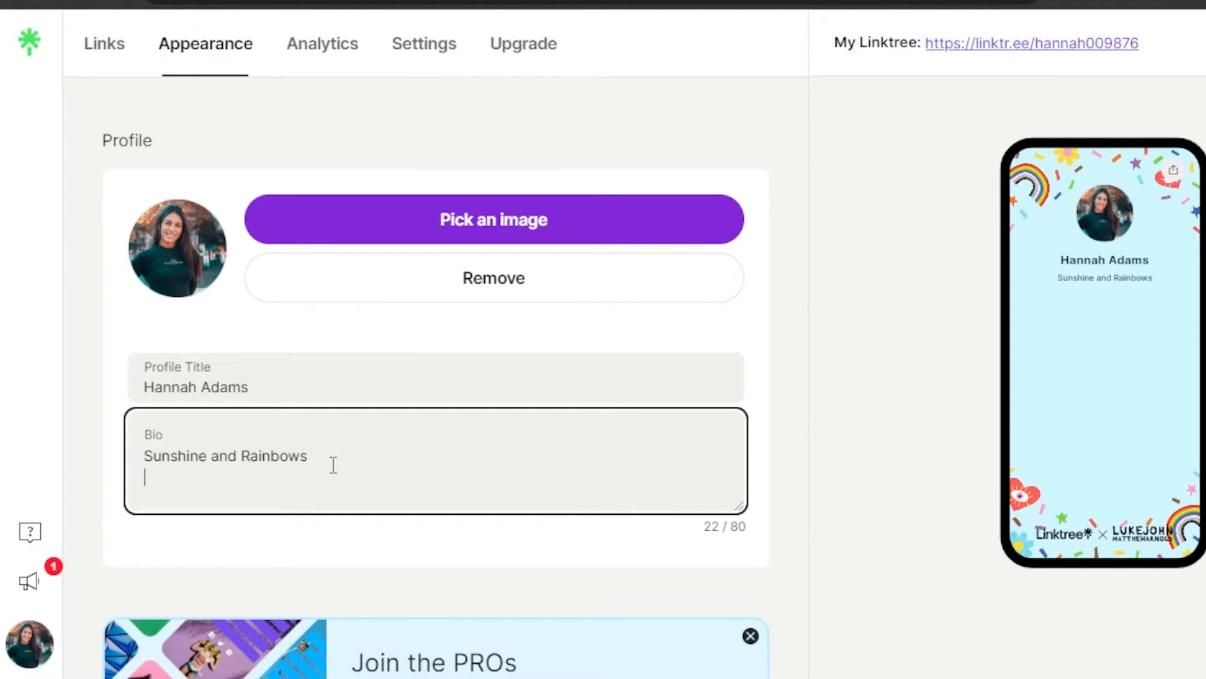
text(Y)
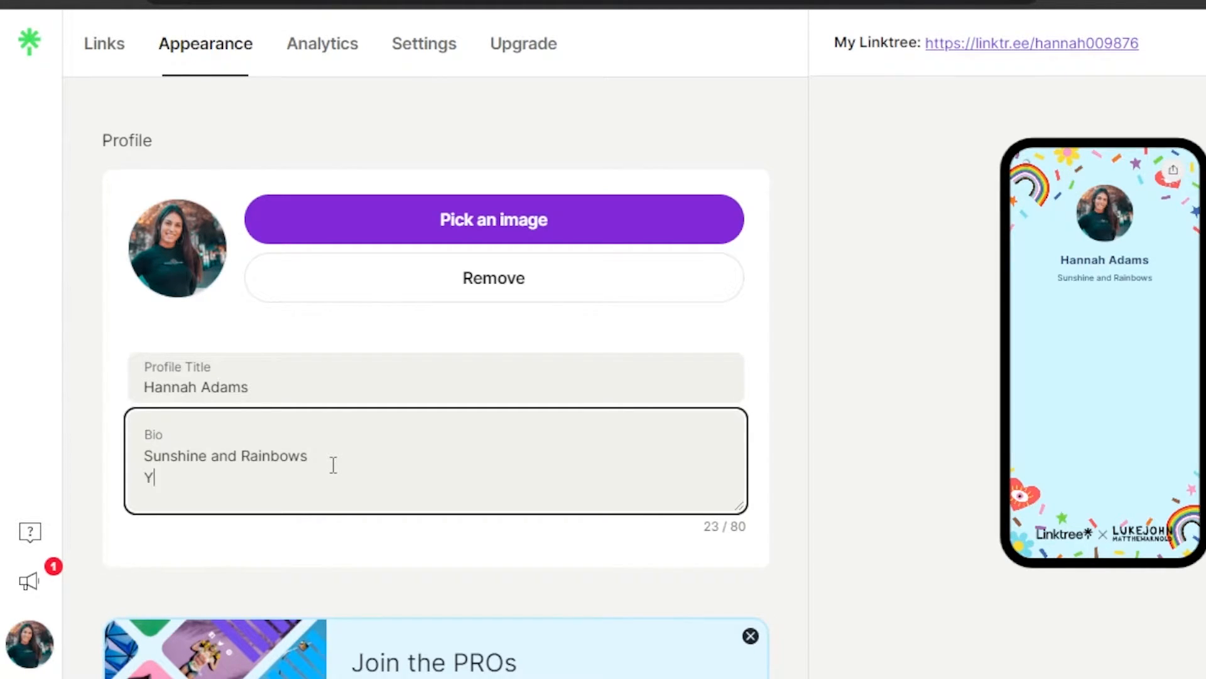
text(outuber / Artist / Creator)
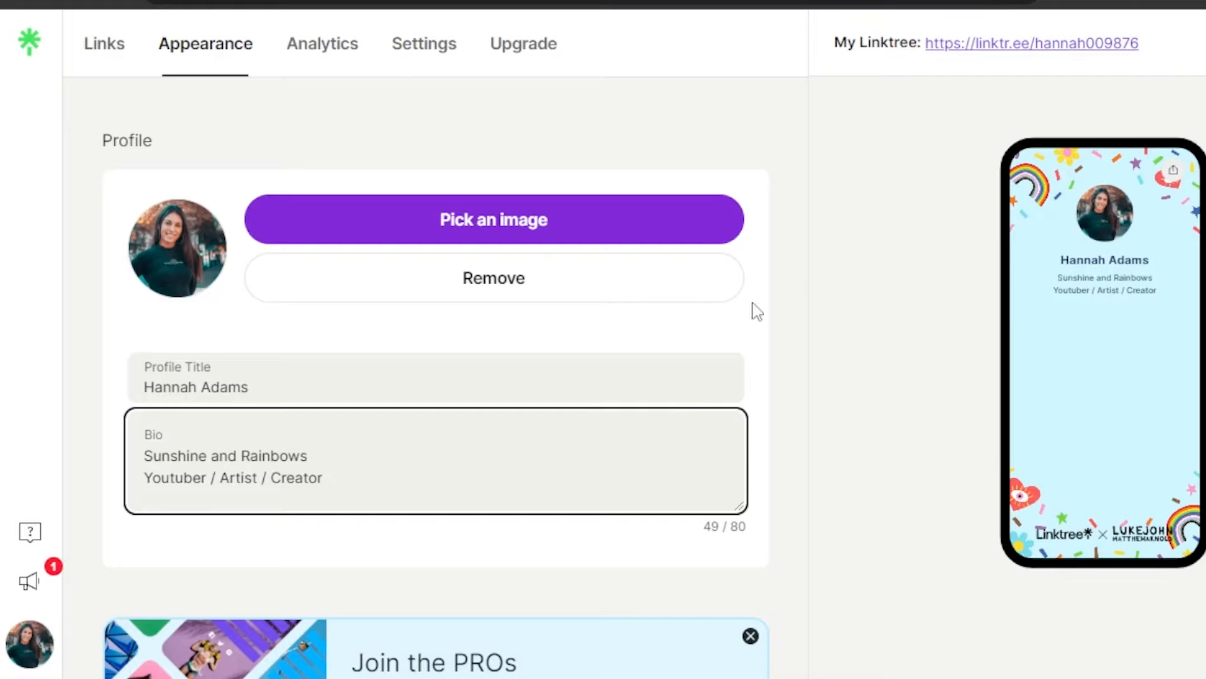
Step: Try the Hydrangea theme, then switch the profile to the Iris theme
scroll(436, 377, down, 15)
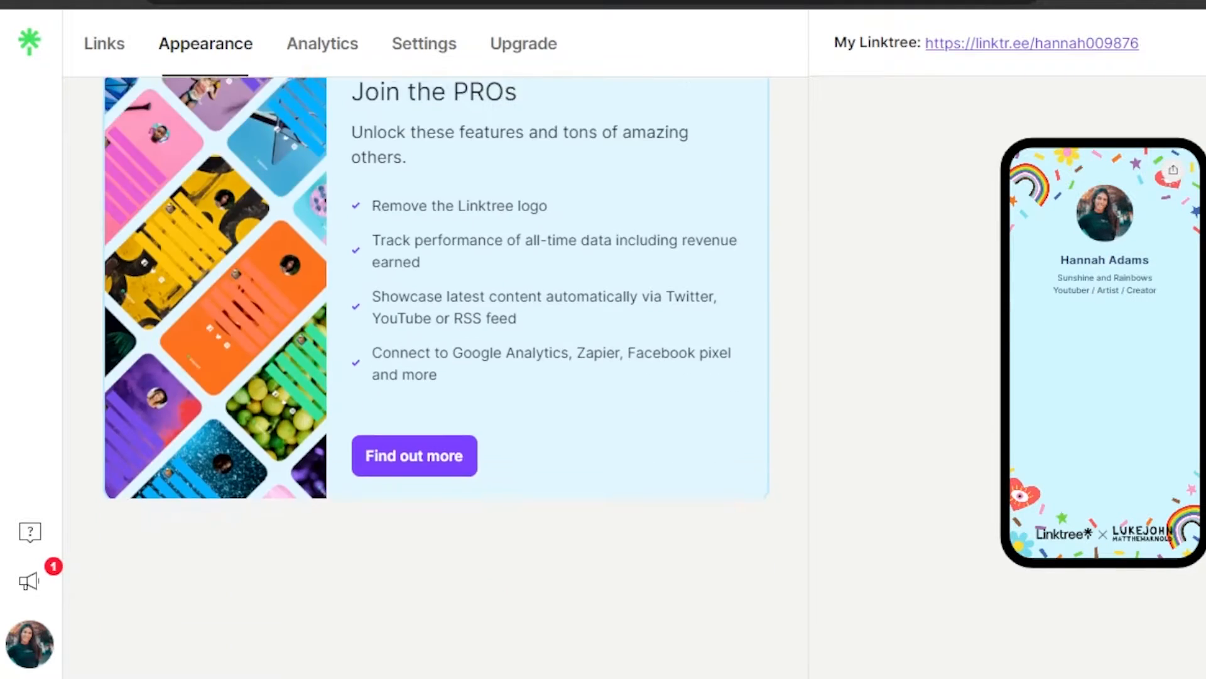
scroll(436, 377, up, 7)
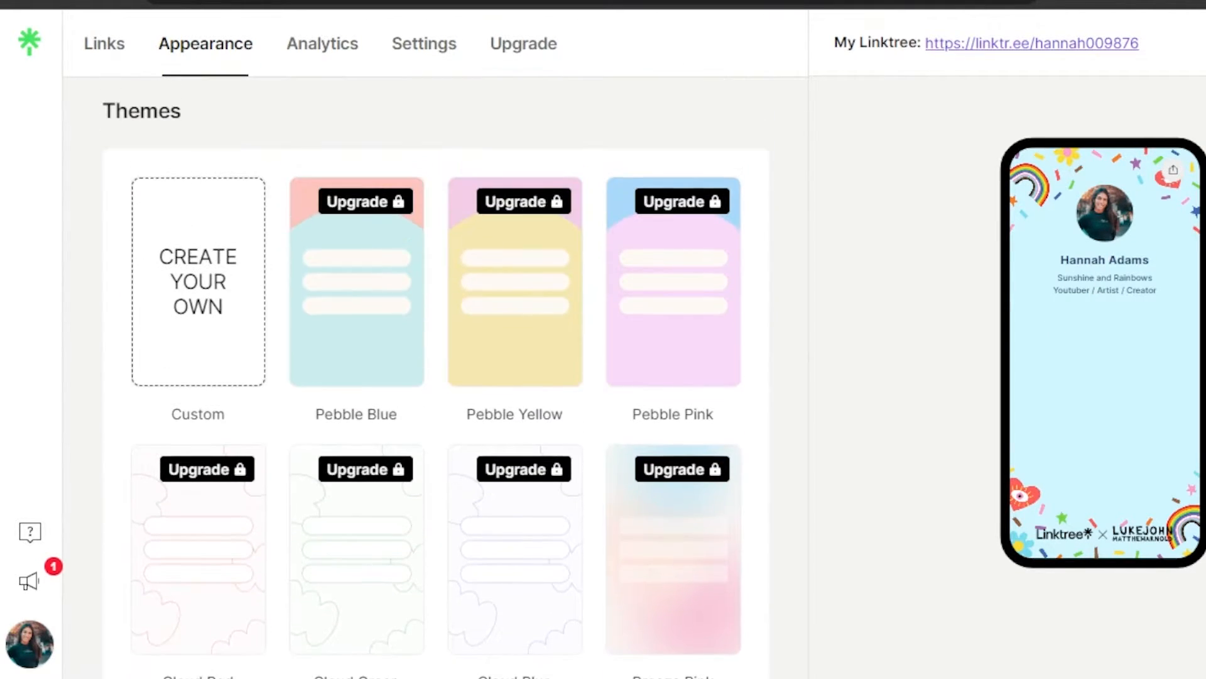
scroll(435, 377, down, 1)
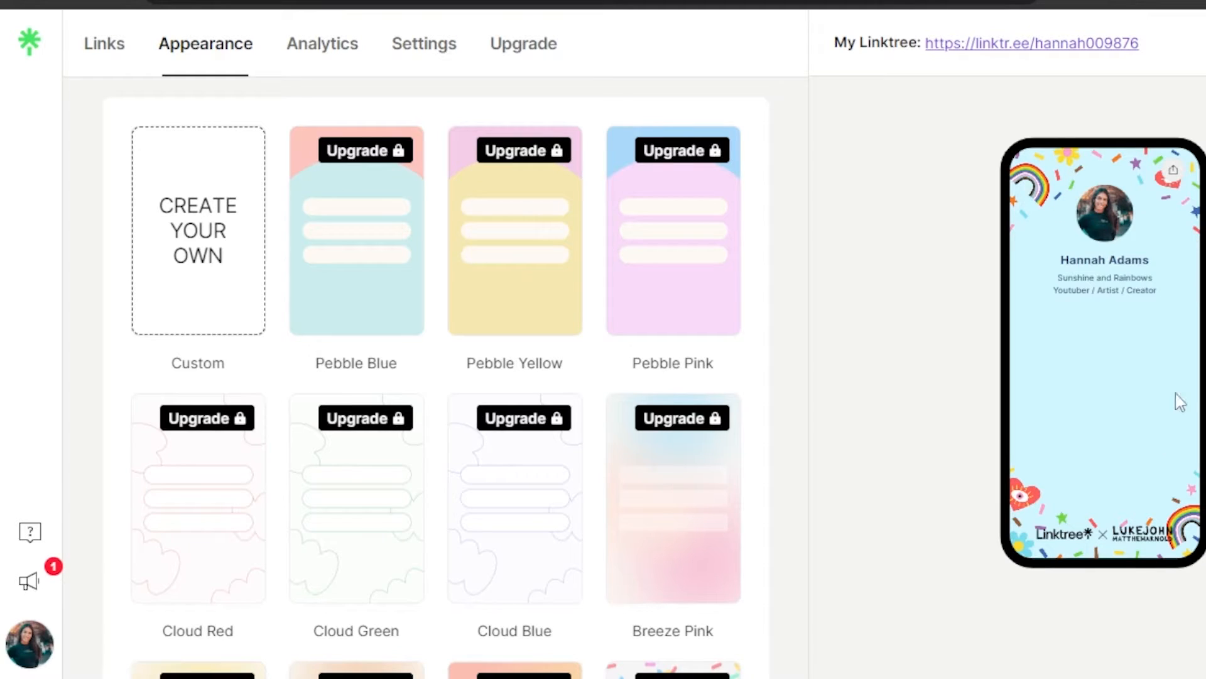
scroll(435, 377, down, 15)
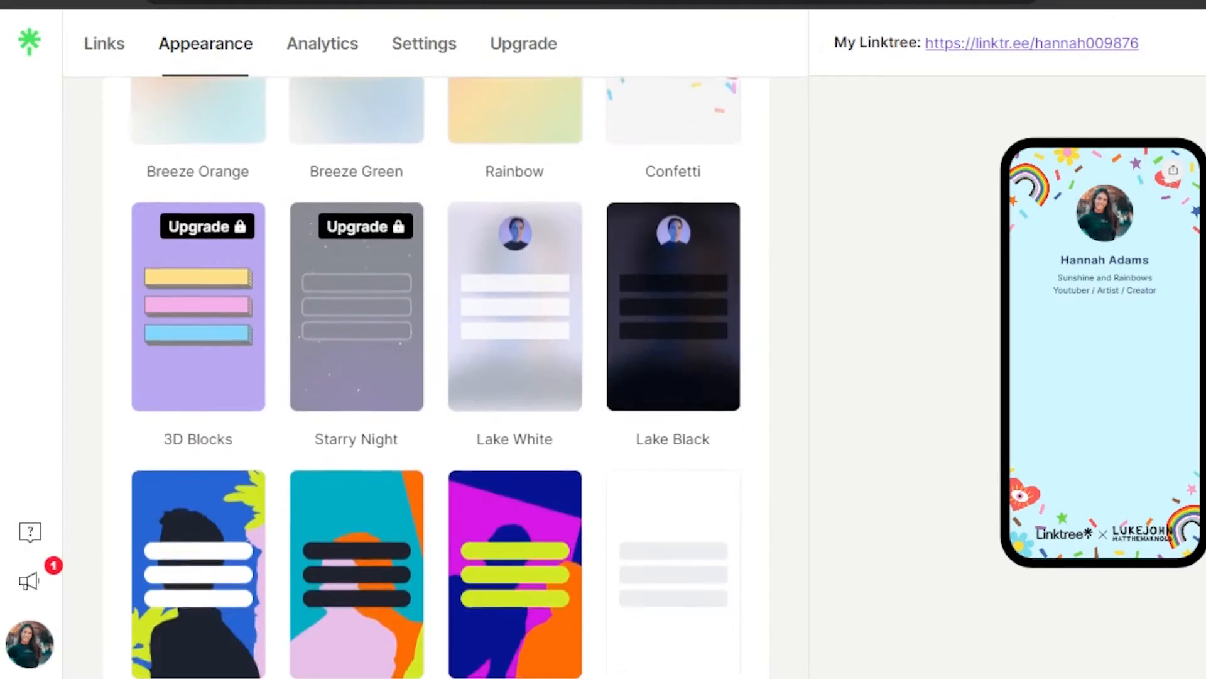
scroll(525, 190, up, 1)
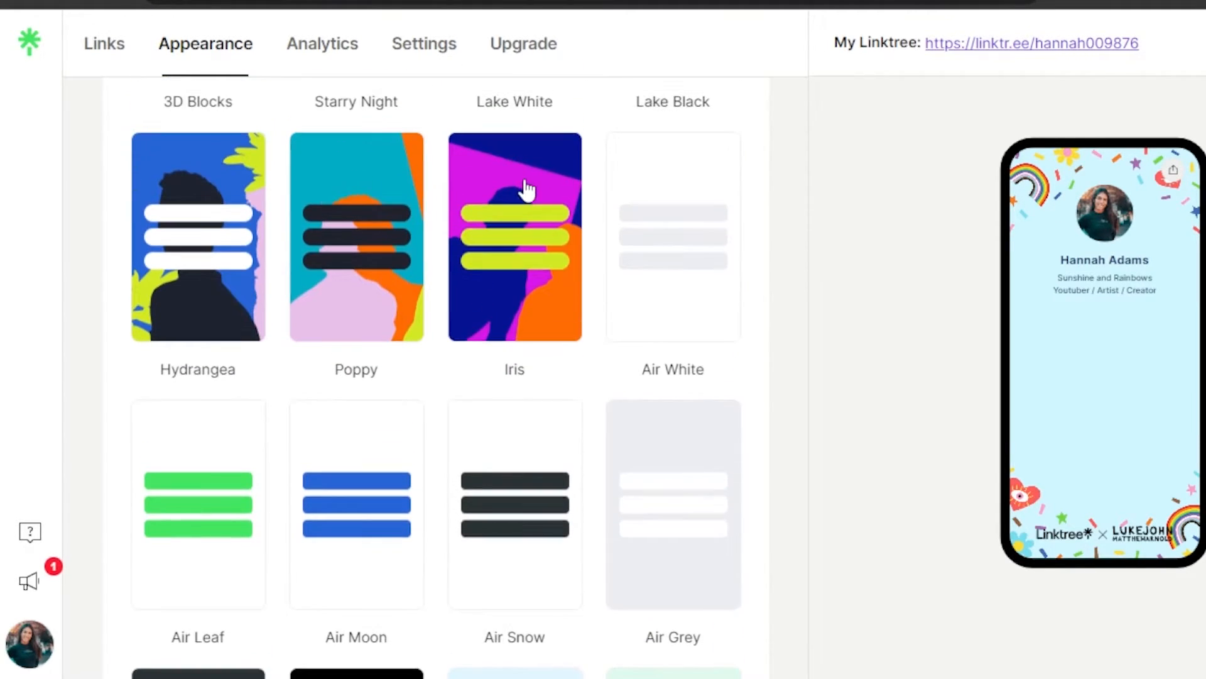
click(191, 179)
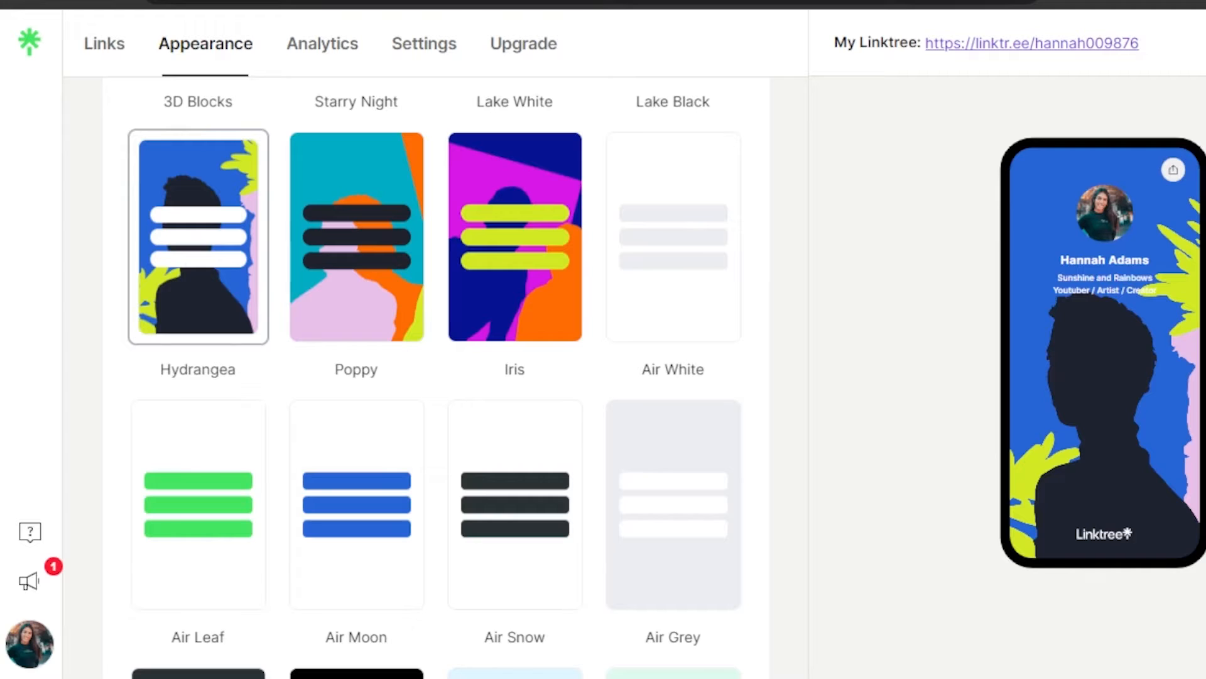
scroll(553, 314, down, 2)
scroll(553, 315, up, 2)
click(537, 312)
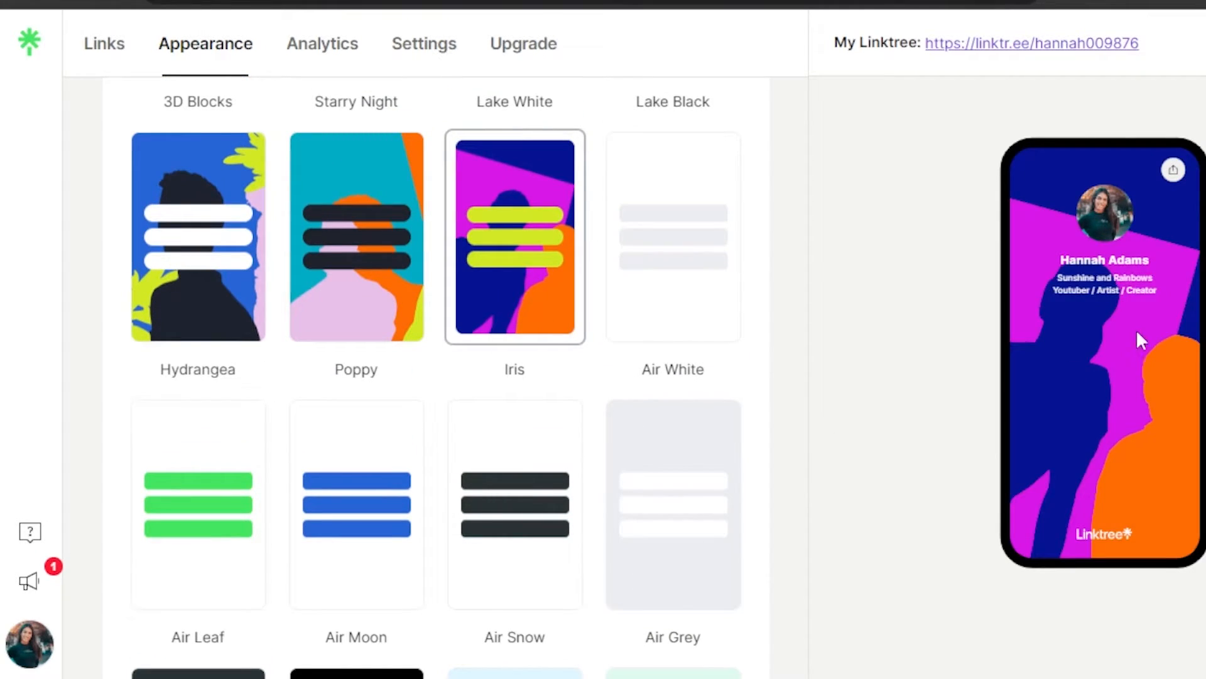
scroll(436, 377, up, 1)
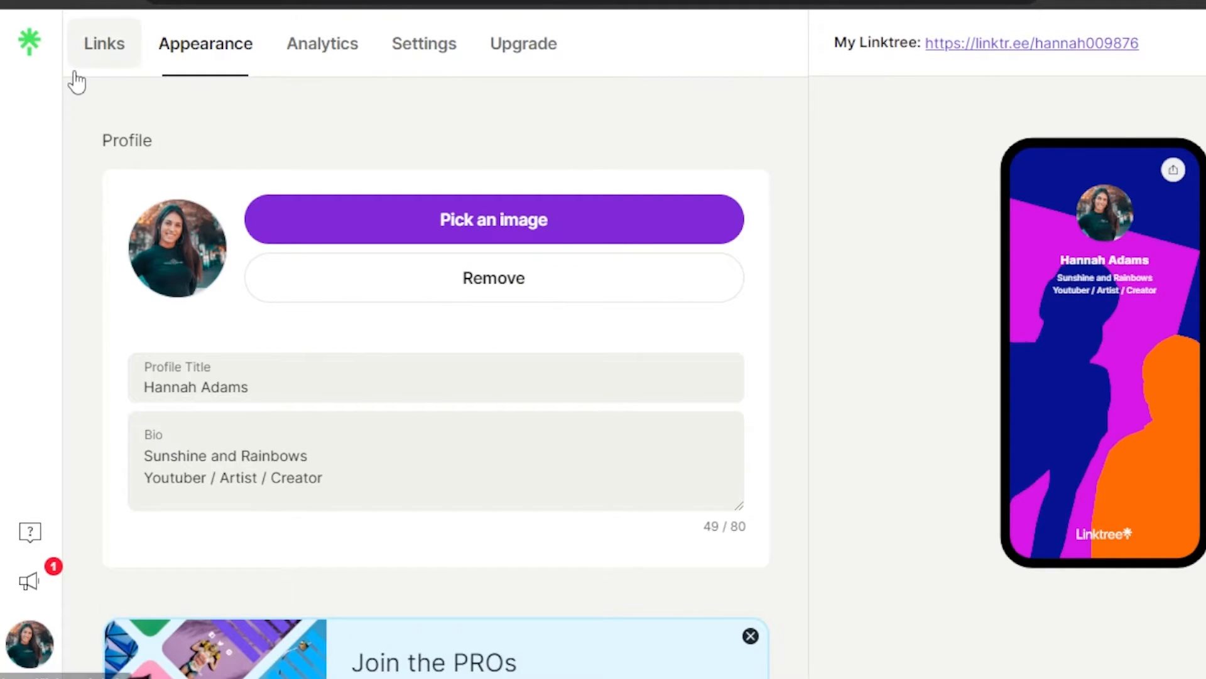
click(105, 45)
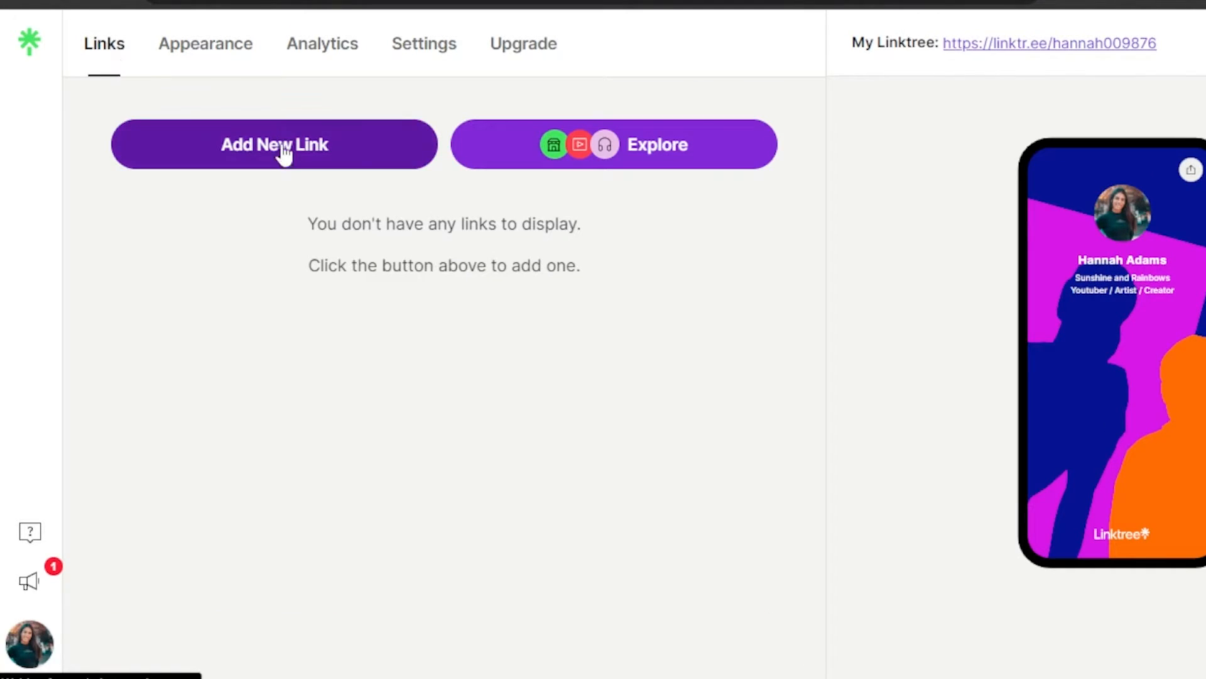
click(283, 157)
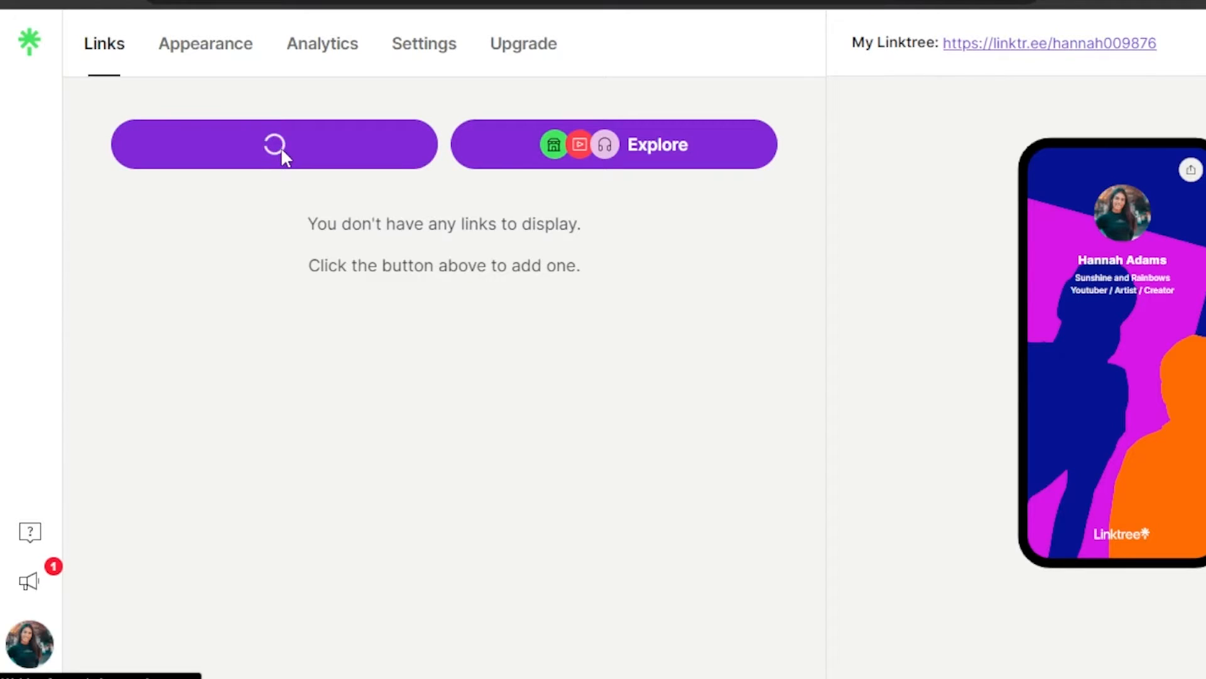
click(208, 234)
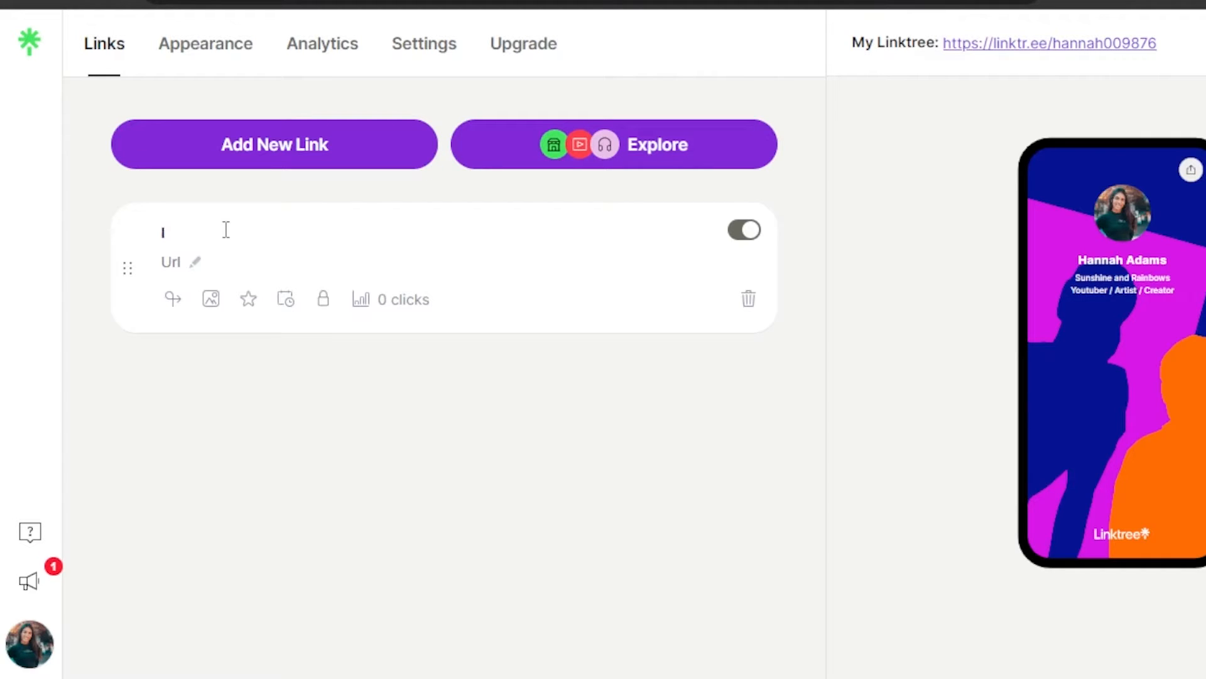
text(Insy)
key(BackSpace)
text(tagram)
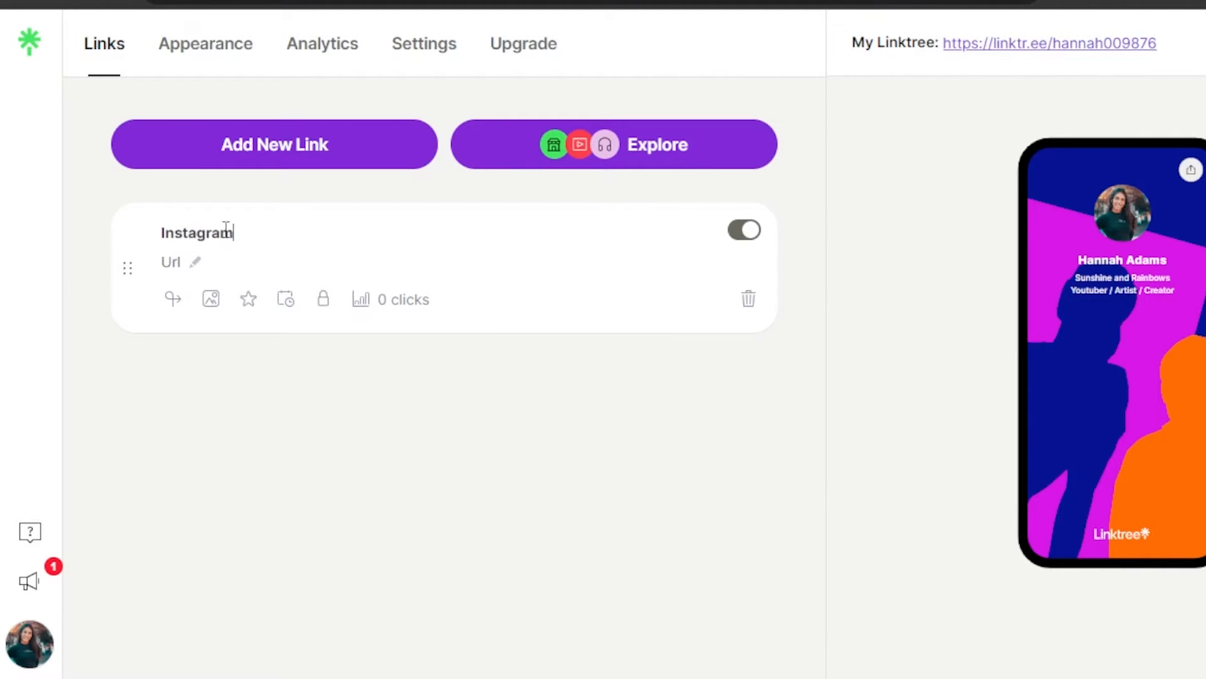
click(196, 263)
click(198, 261)
right_click(182, 259)
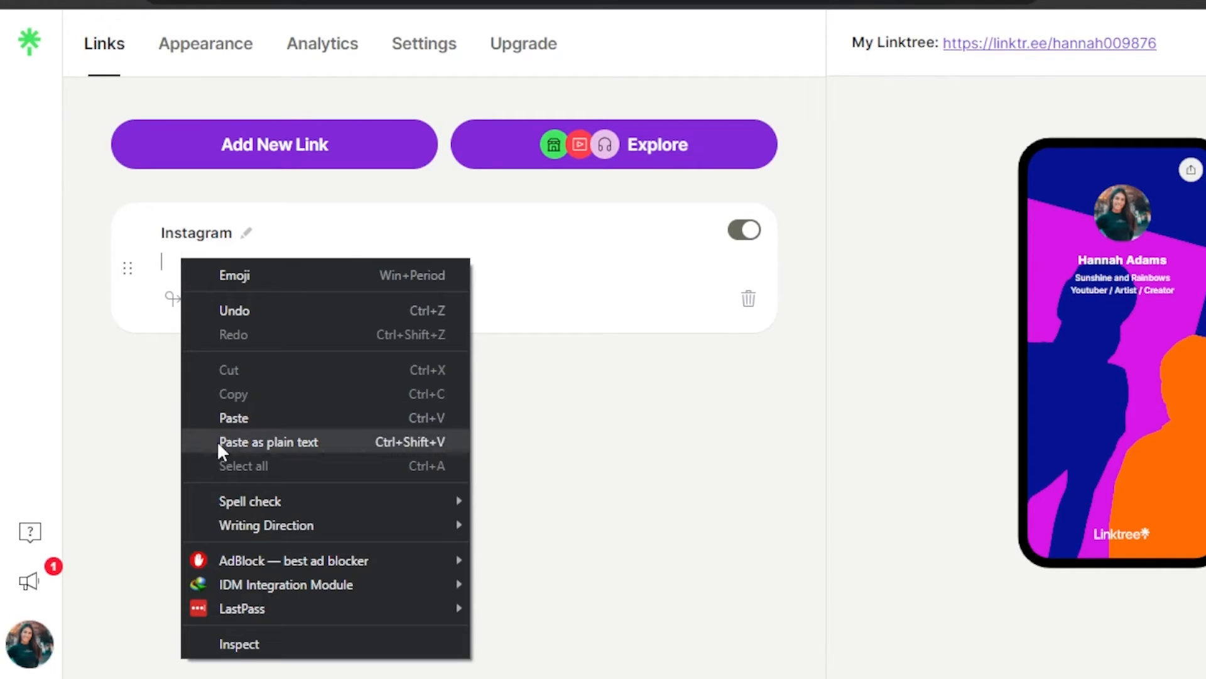
click(221, 418)
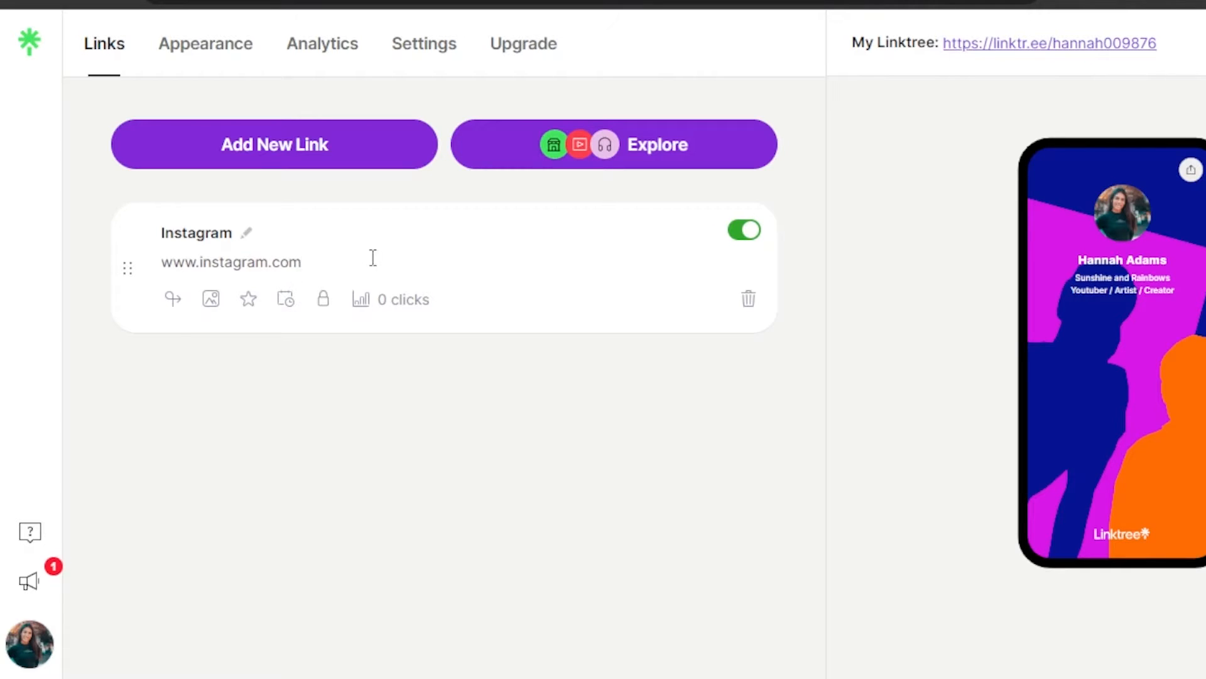
Step: Give the Instagram link the Instagram icon from Tabler Icons as its thumbnail
click(211, 300)
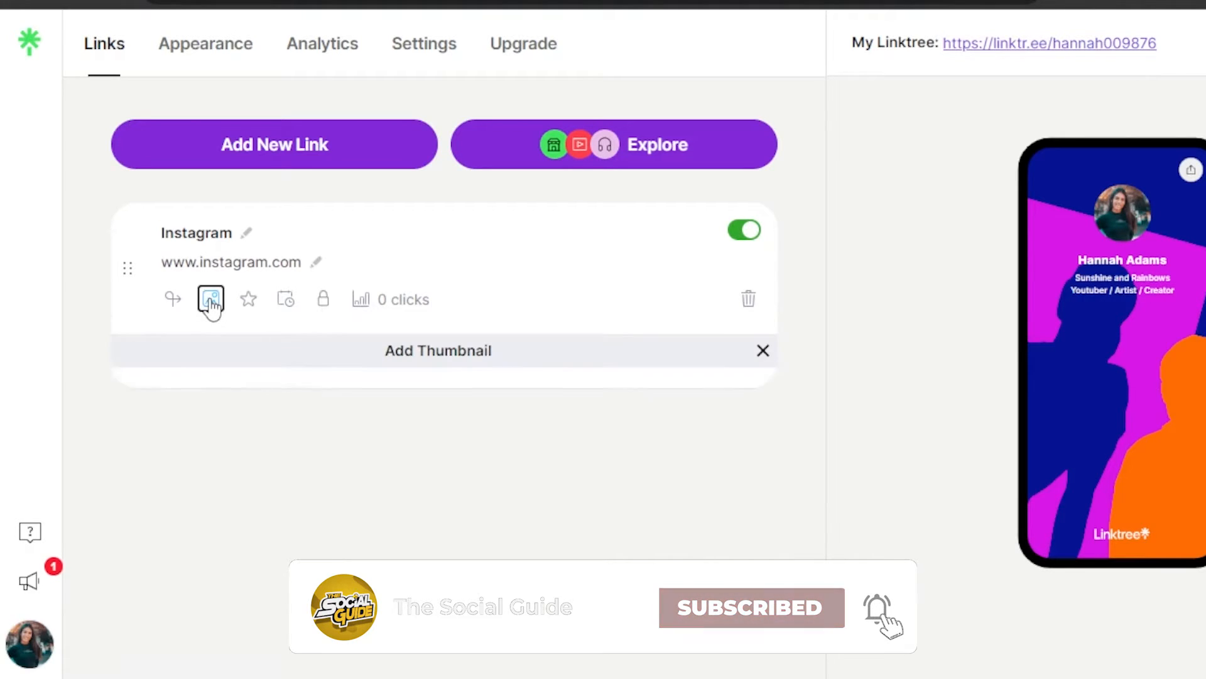
click(470, 446)
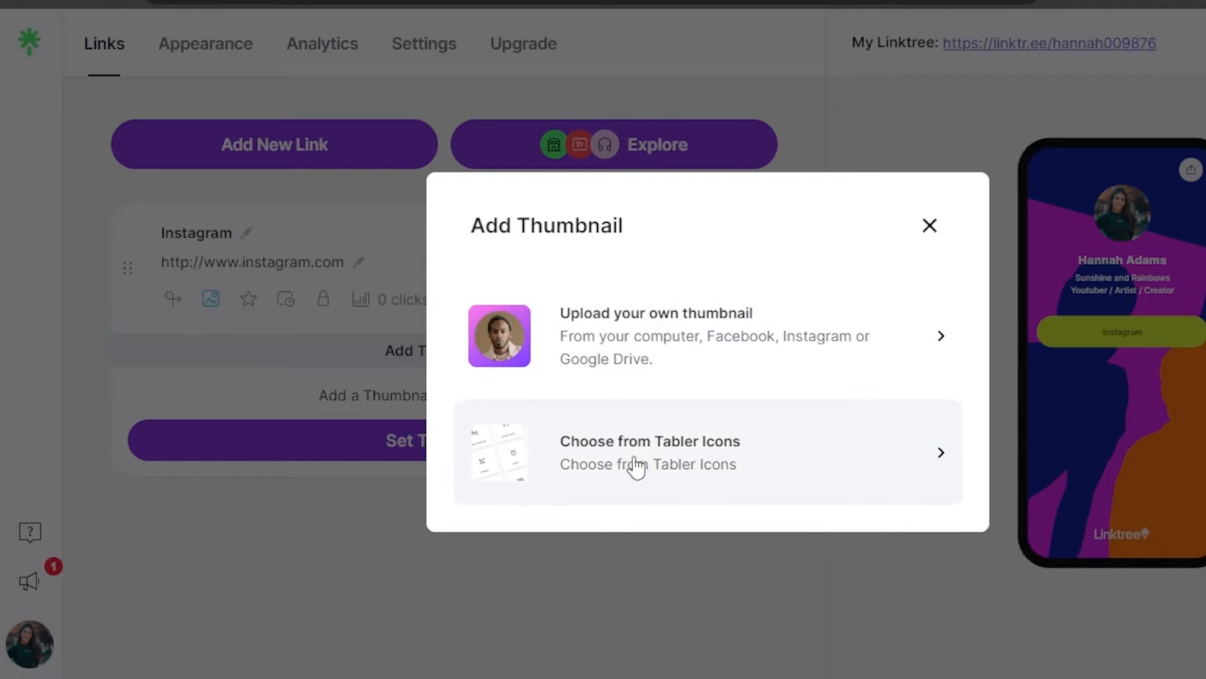
click(696, 473)
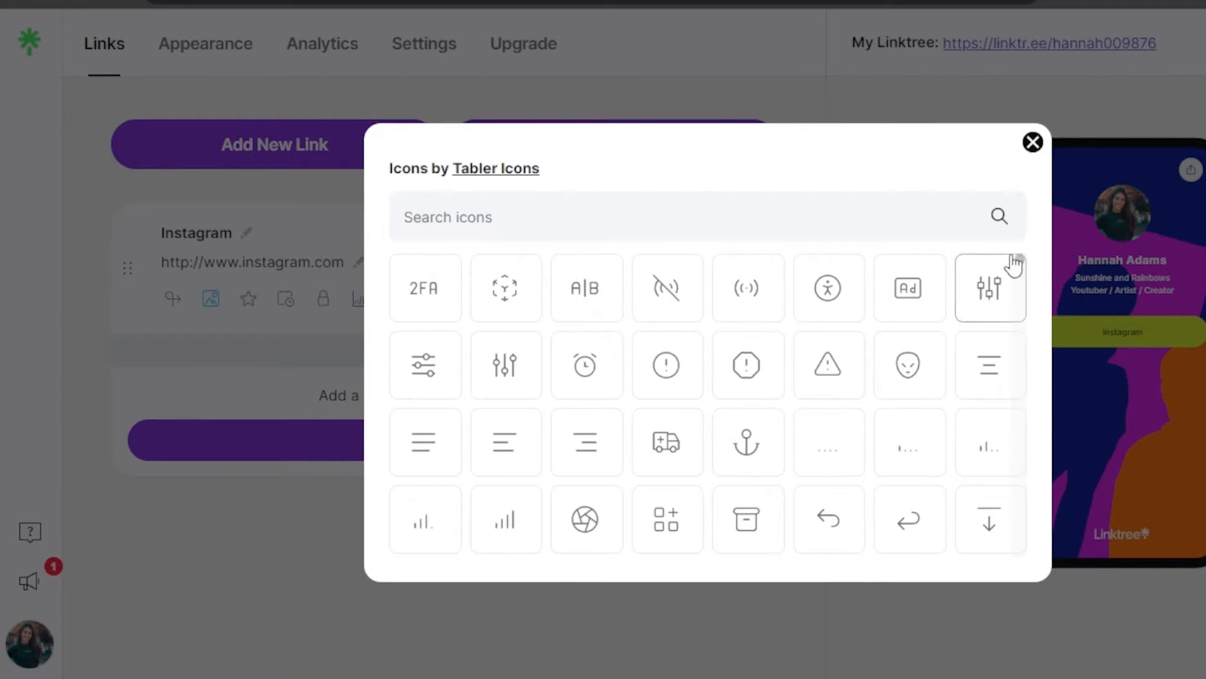
click(768, 227)
text(i)
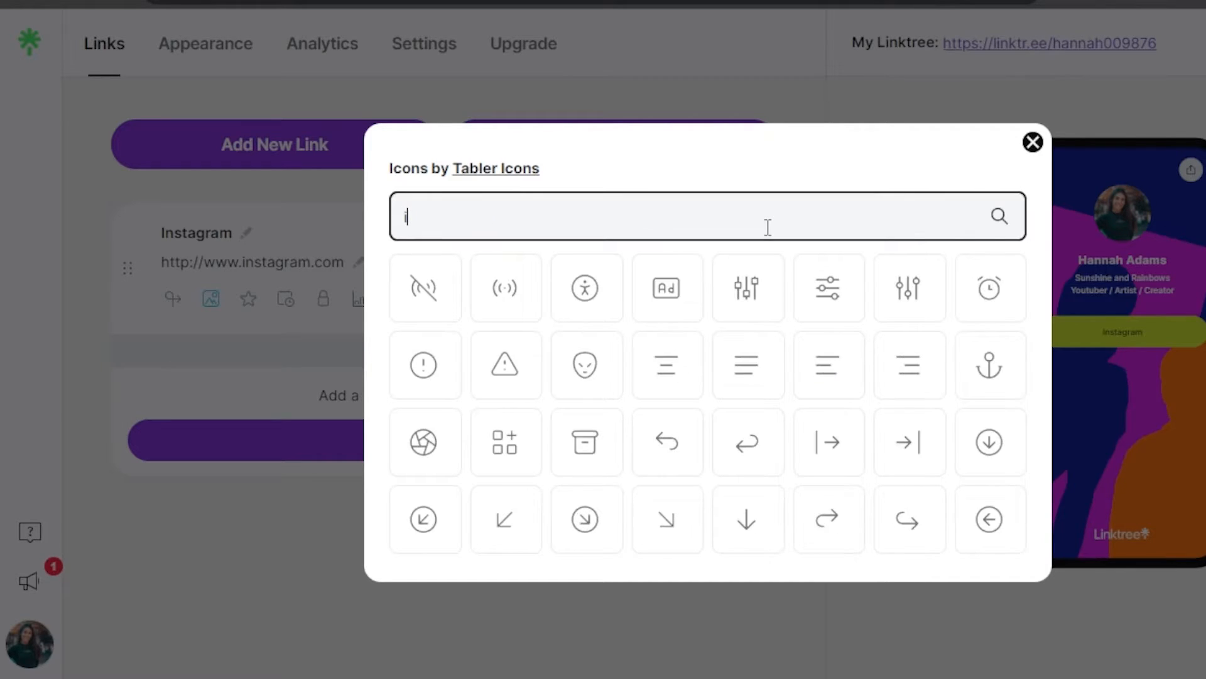
text(nst)
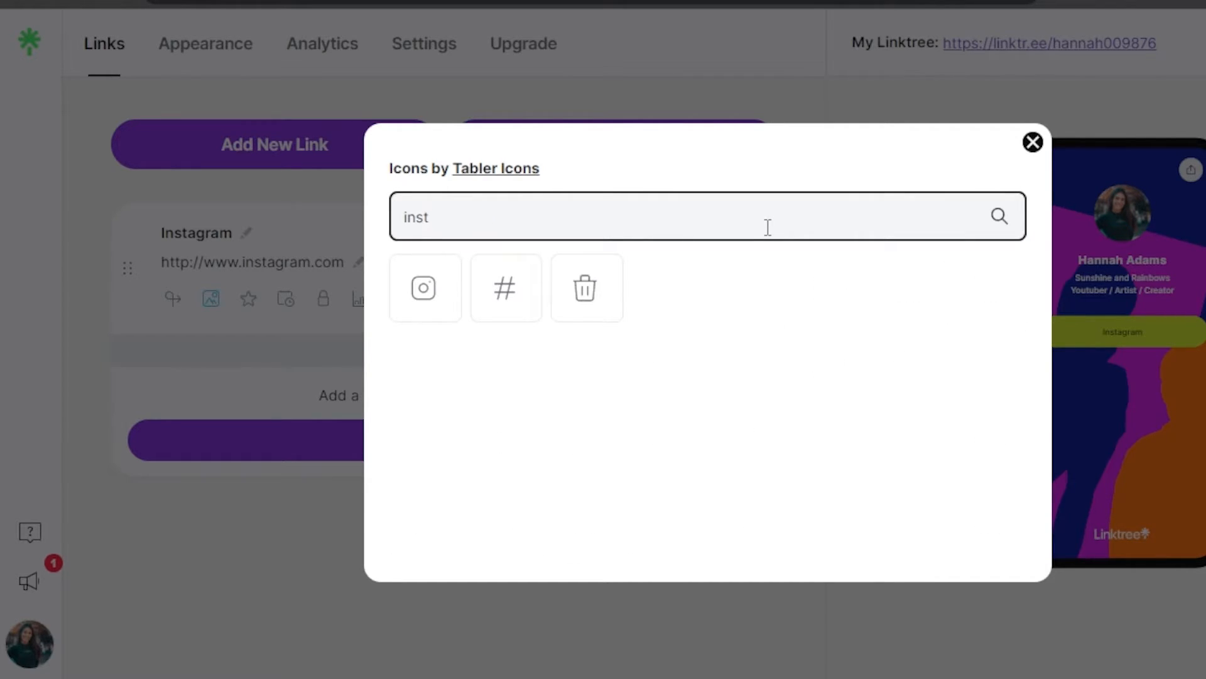
click(422, 303)
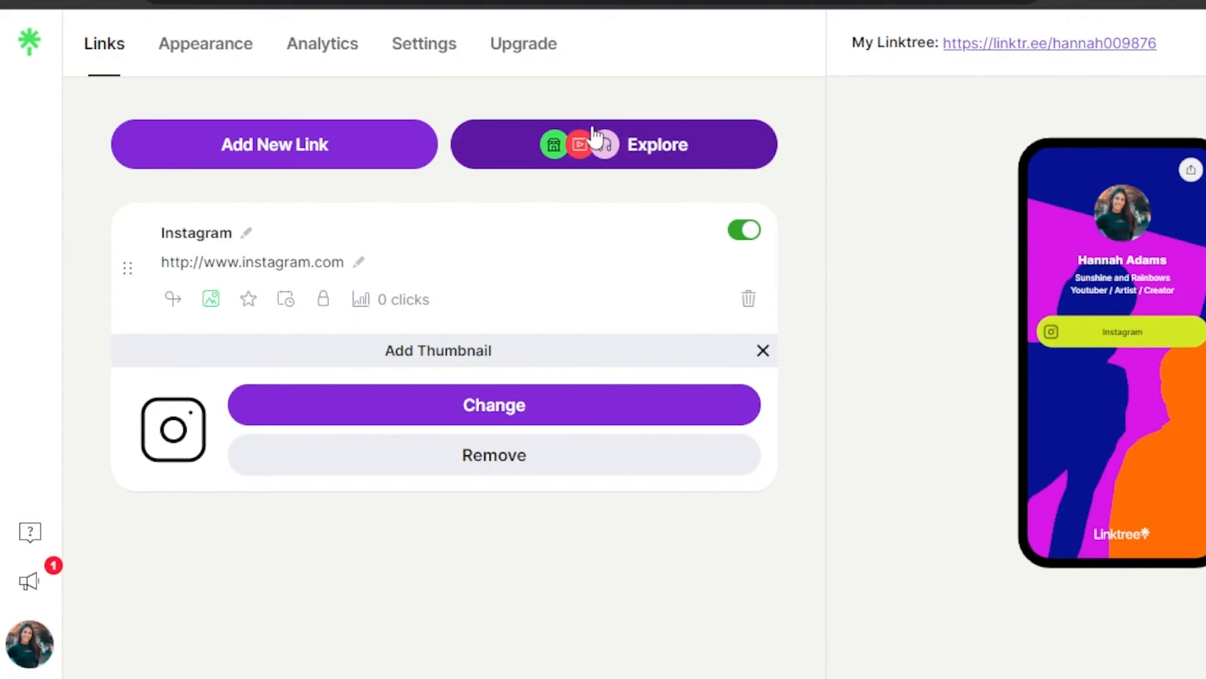
Step: Add a YouTube link from the link catalogue and paste the channel address as its URL
click(578, 145)
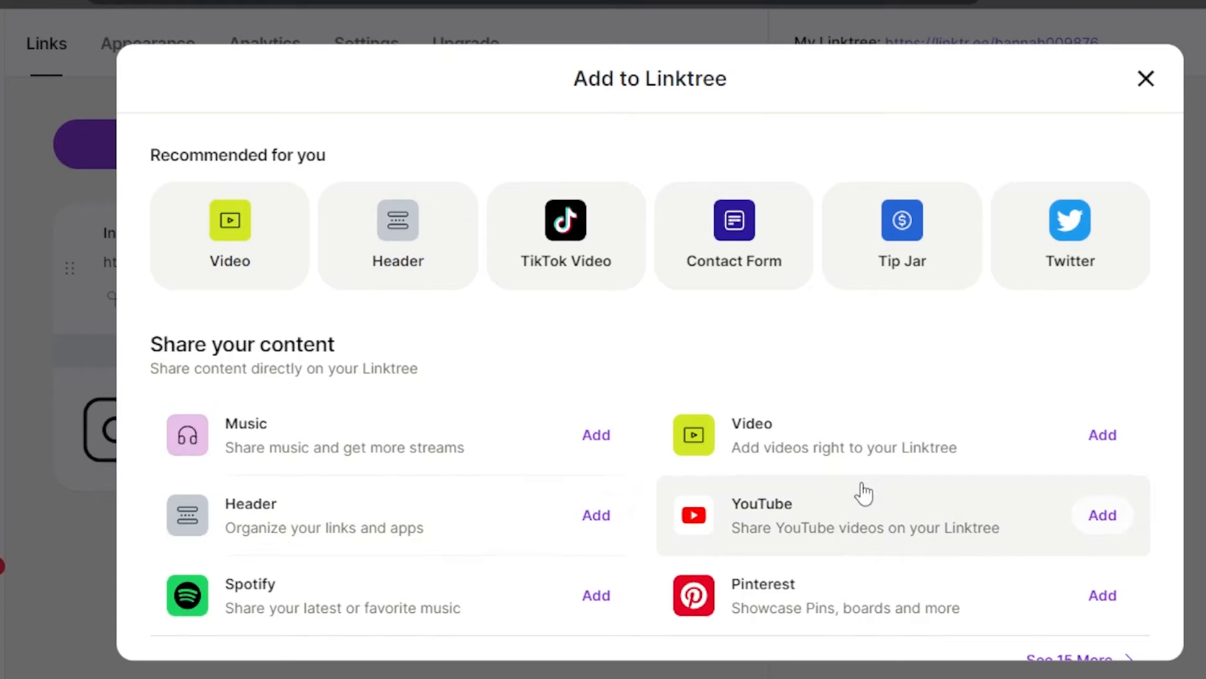
click(1098, 525)
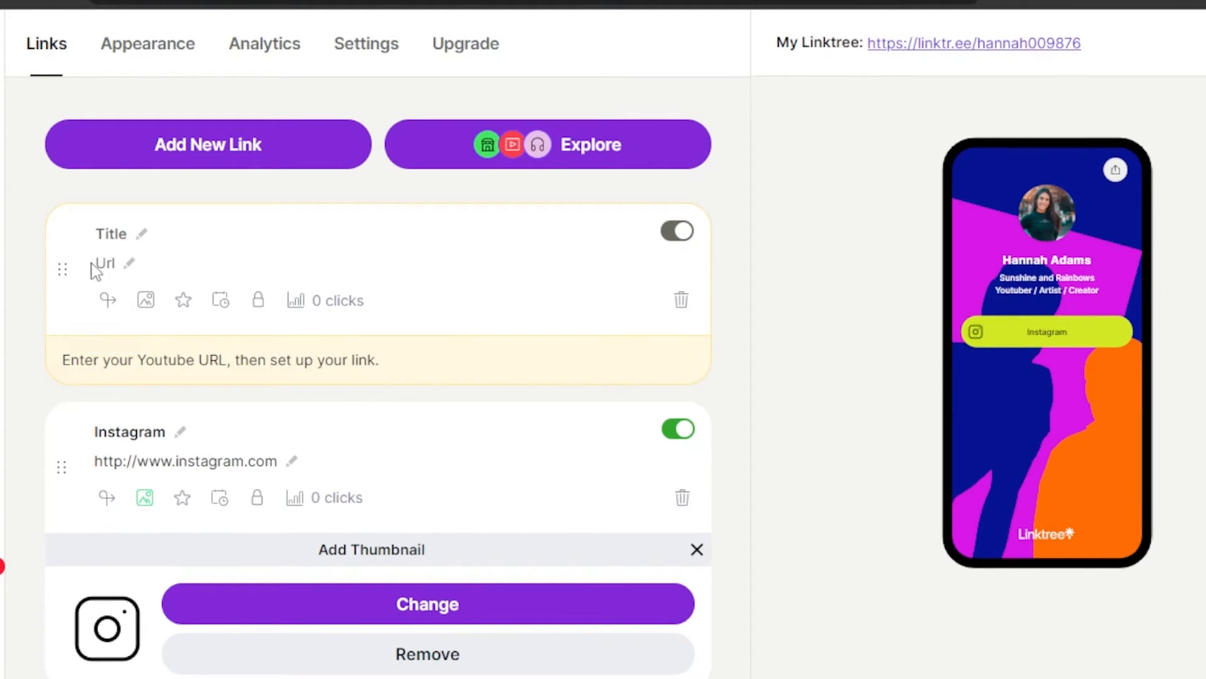
click(136, 234)
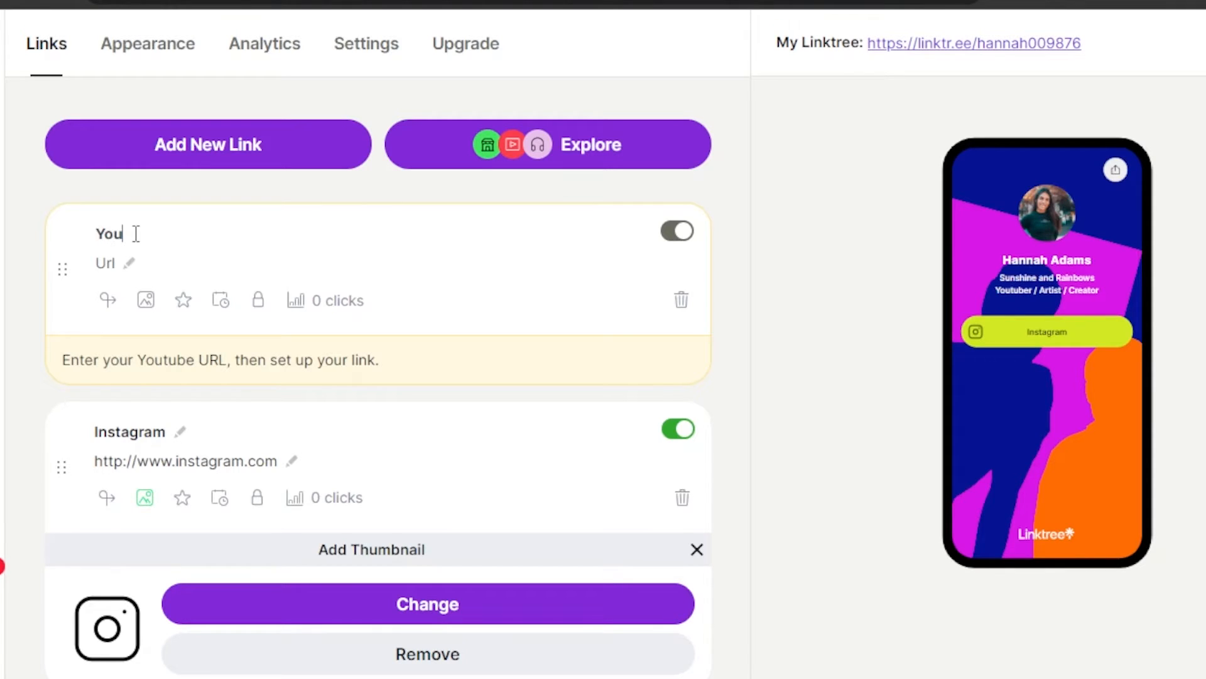
click(129, 264)
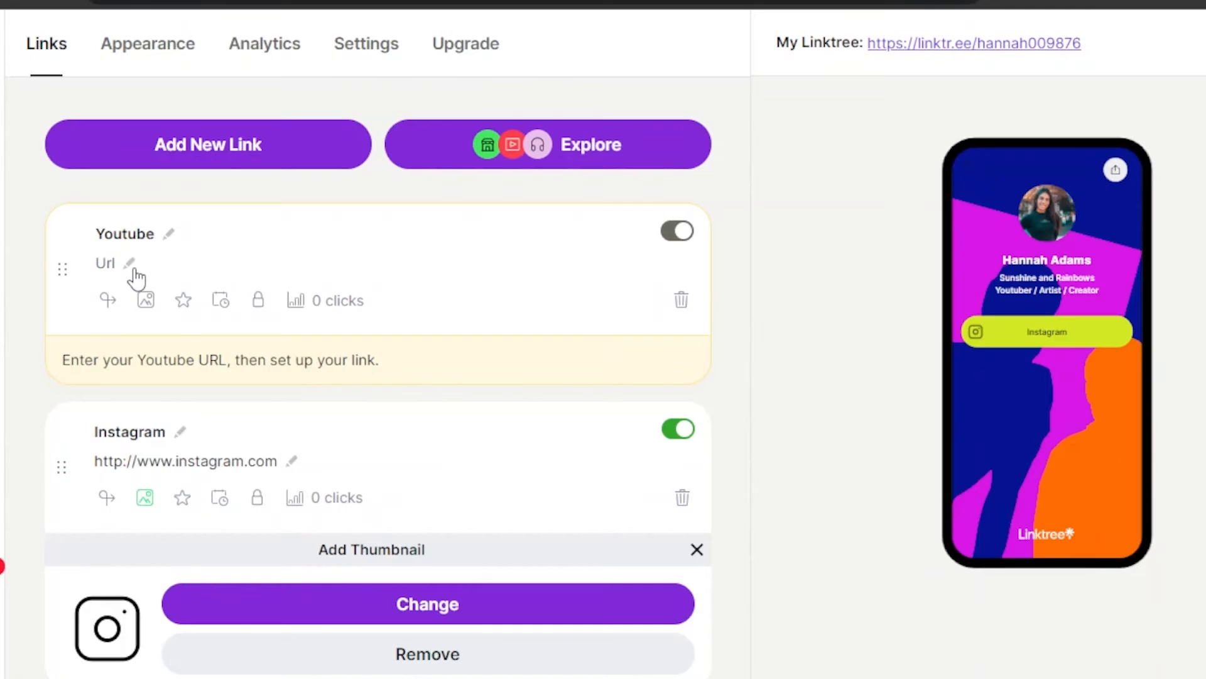
click(125, 262)
right_click(124, 261)
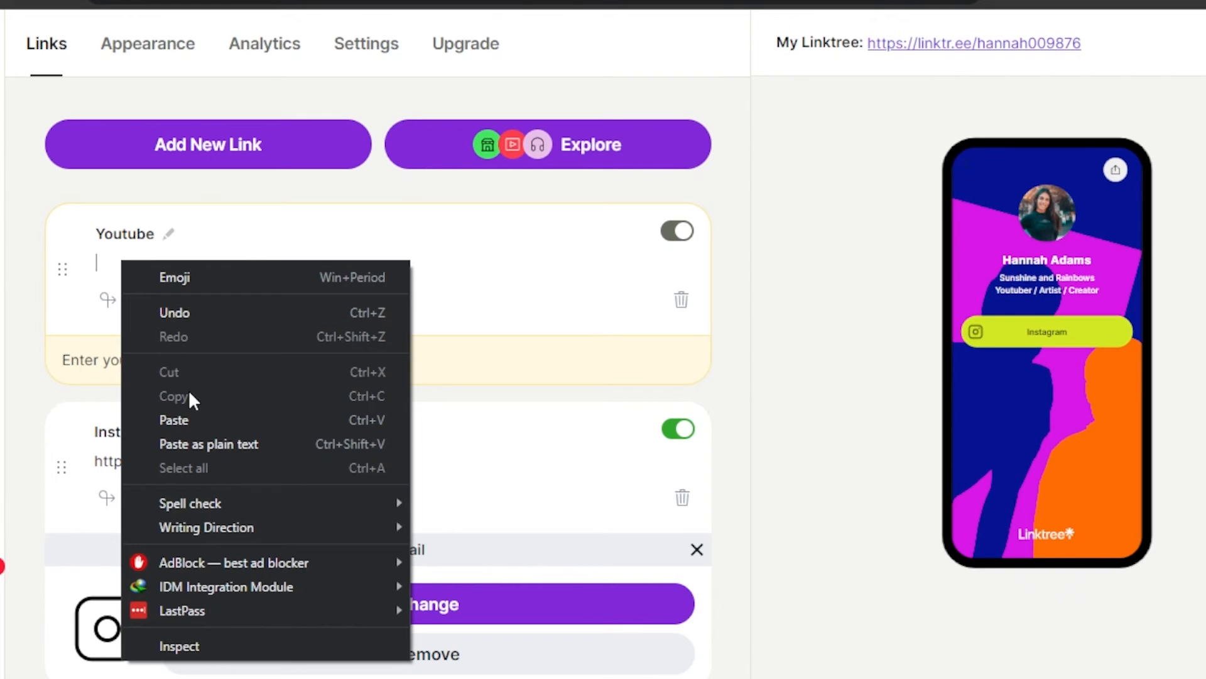
click(189, 418)
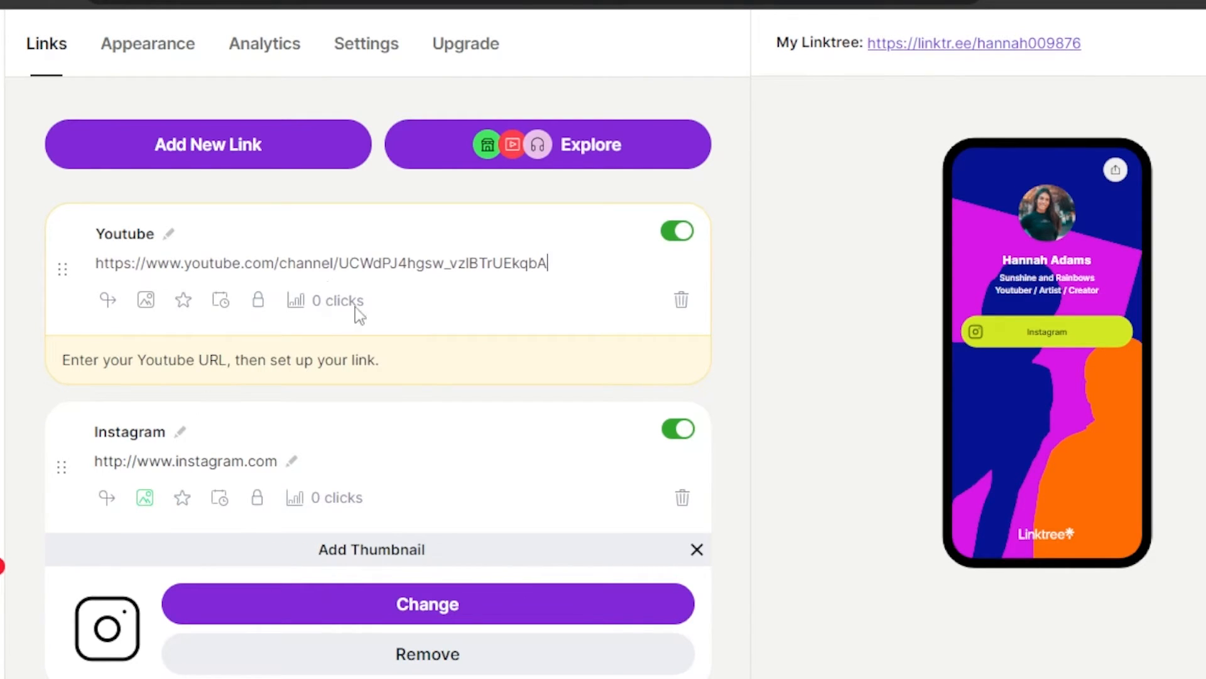
Step: Try setting a thumbnail for the YouTube link and dismiss the Pro upgrade offer
click(146, 300)
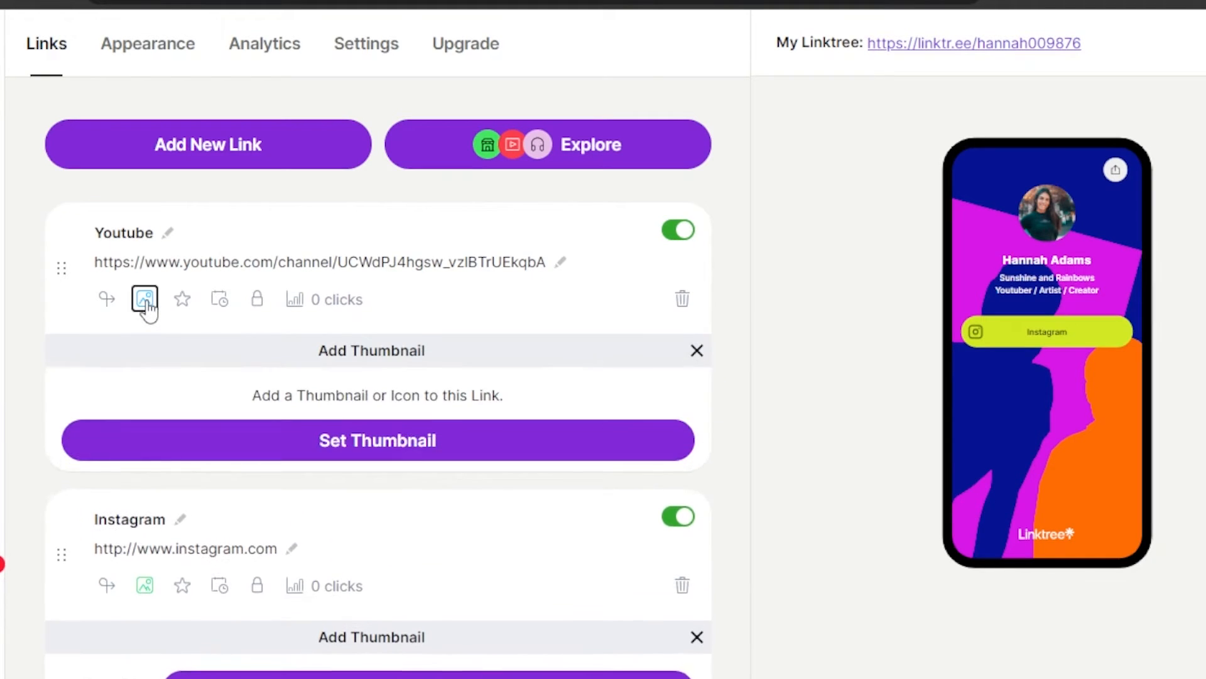
click(412, 441)
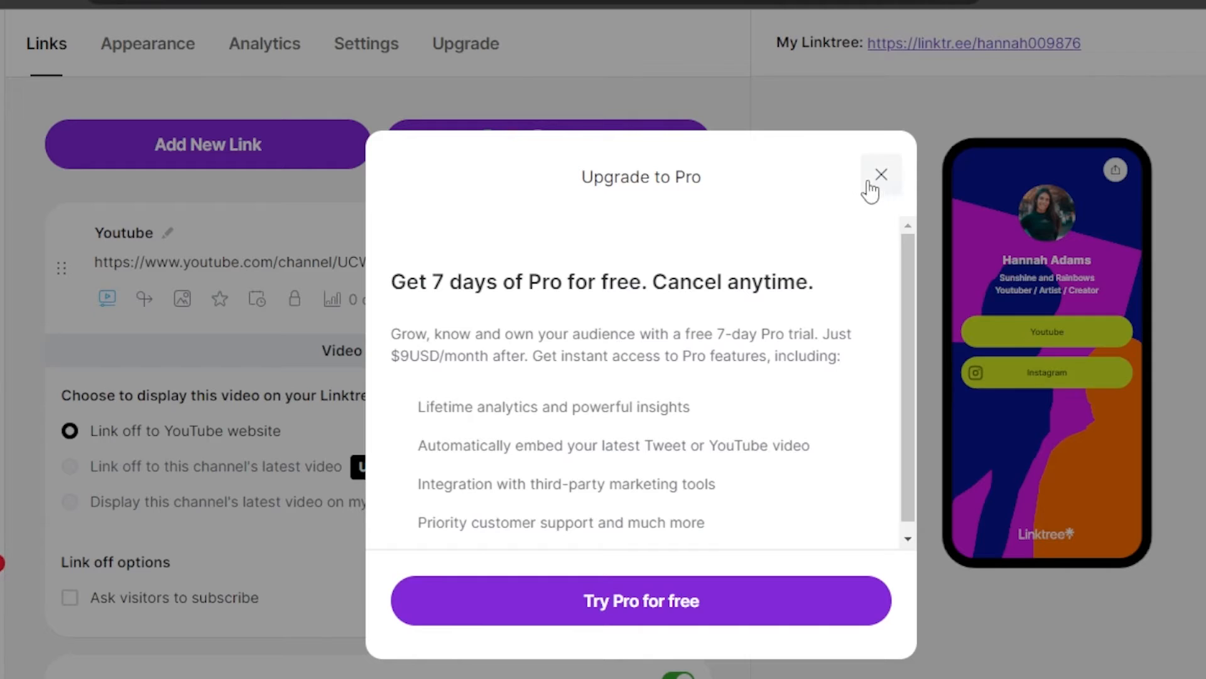
click(882, 175)
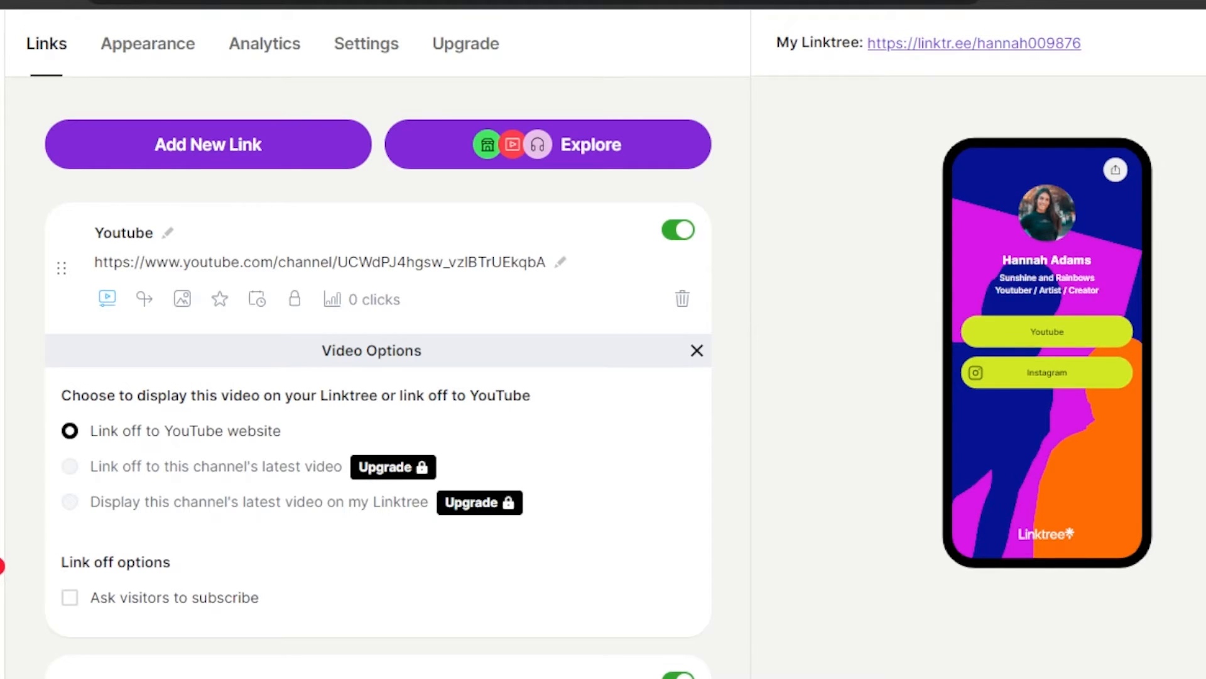
scroll(1, 565, down, 5)
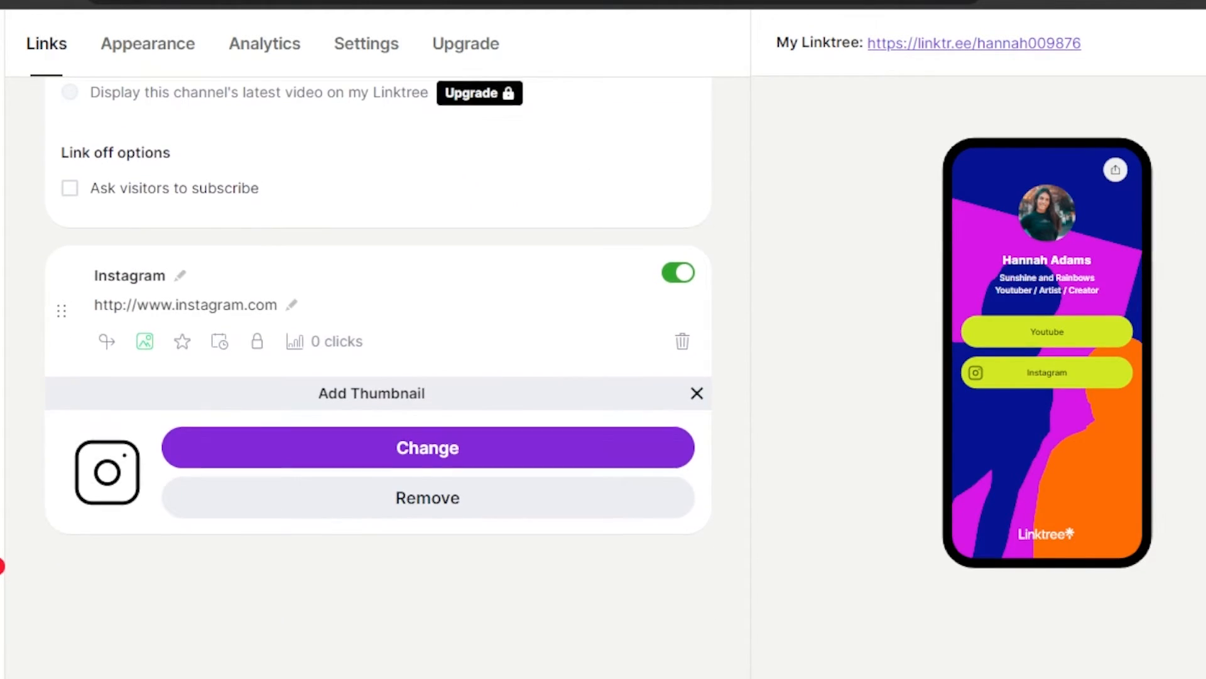
scroll(345, 89, up, 5)
click(209, 120)
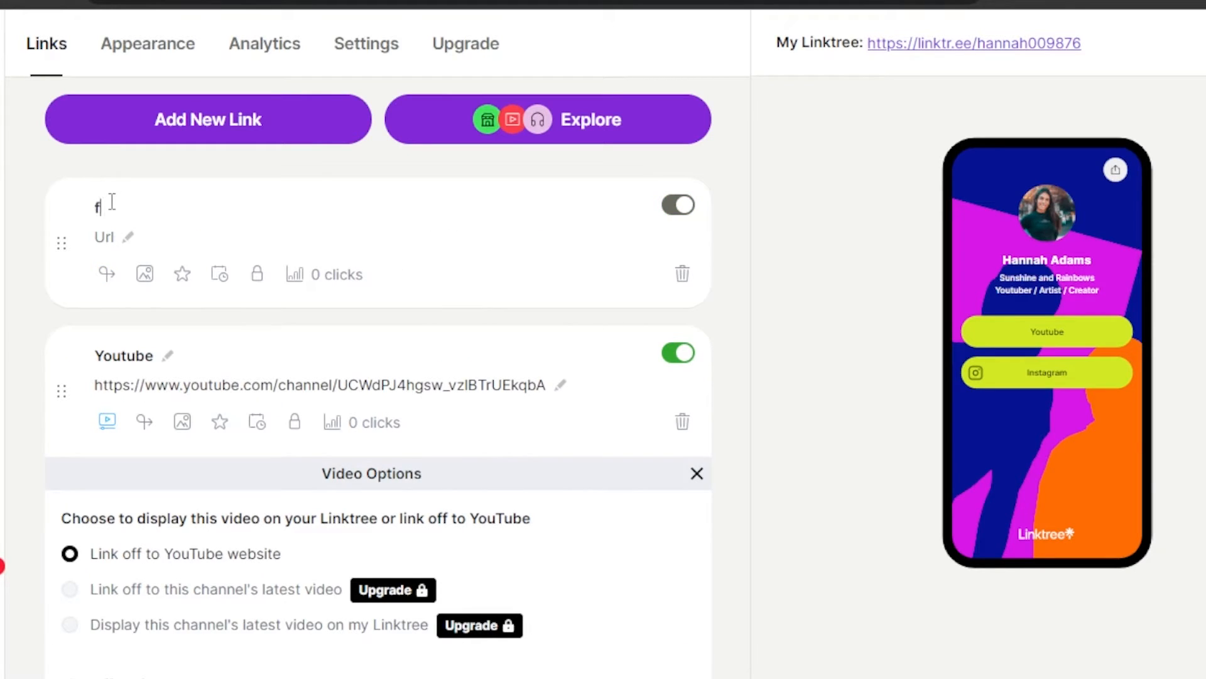
text(facebook)
key(Return)
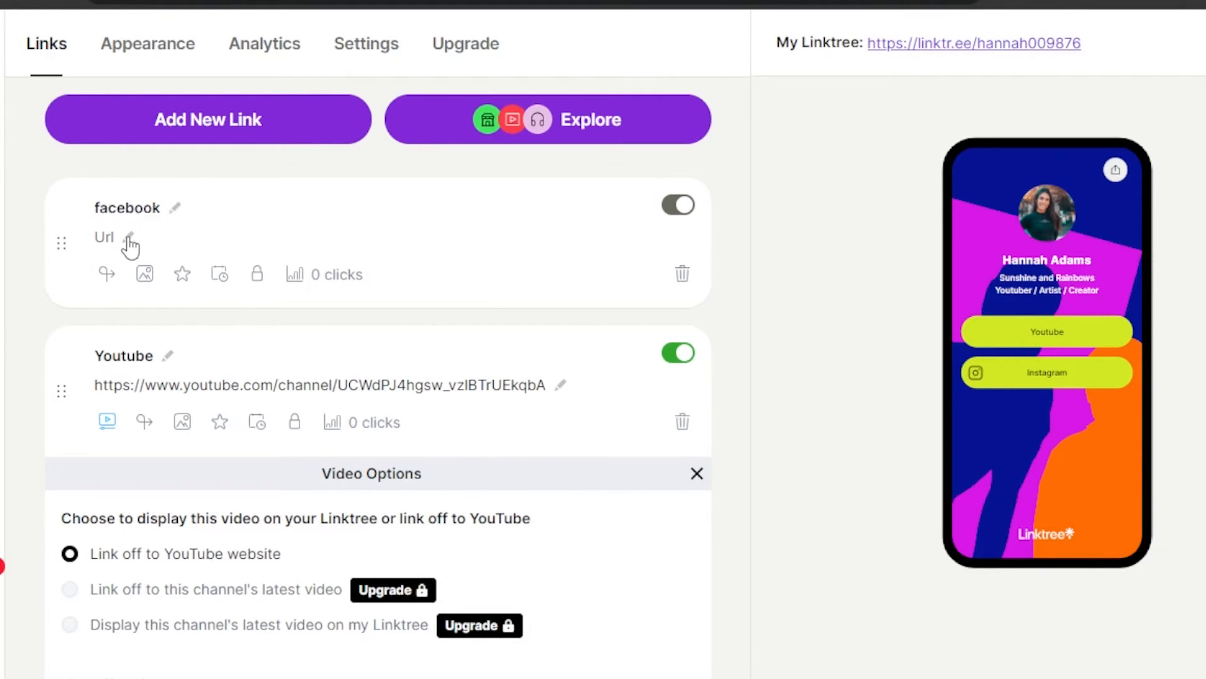
click(129, 238)
click(127, 238)
right_click(128, 236)
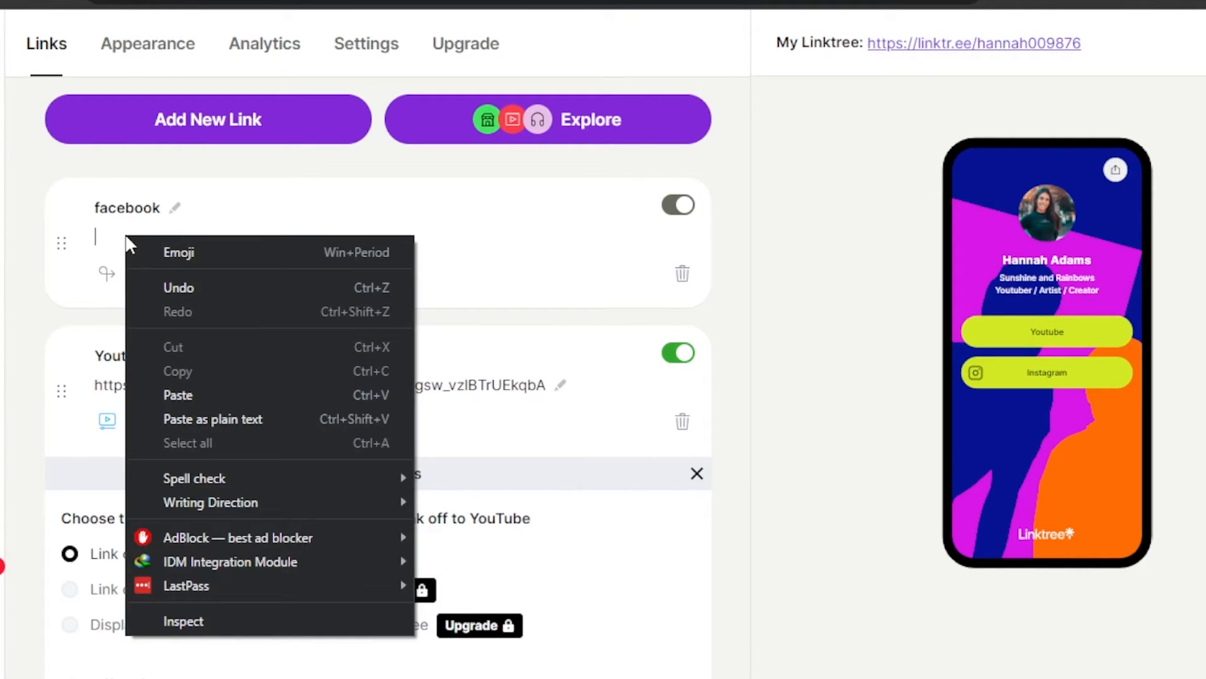
click(167, 391)
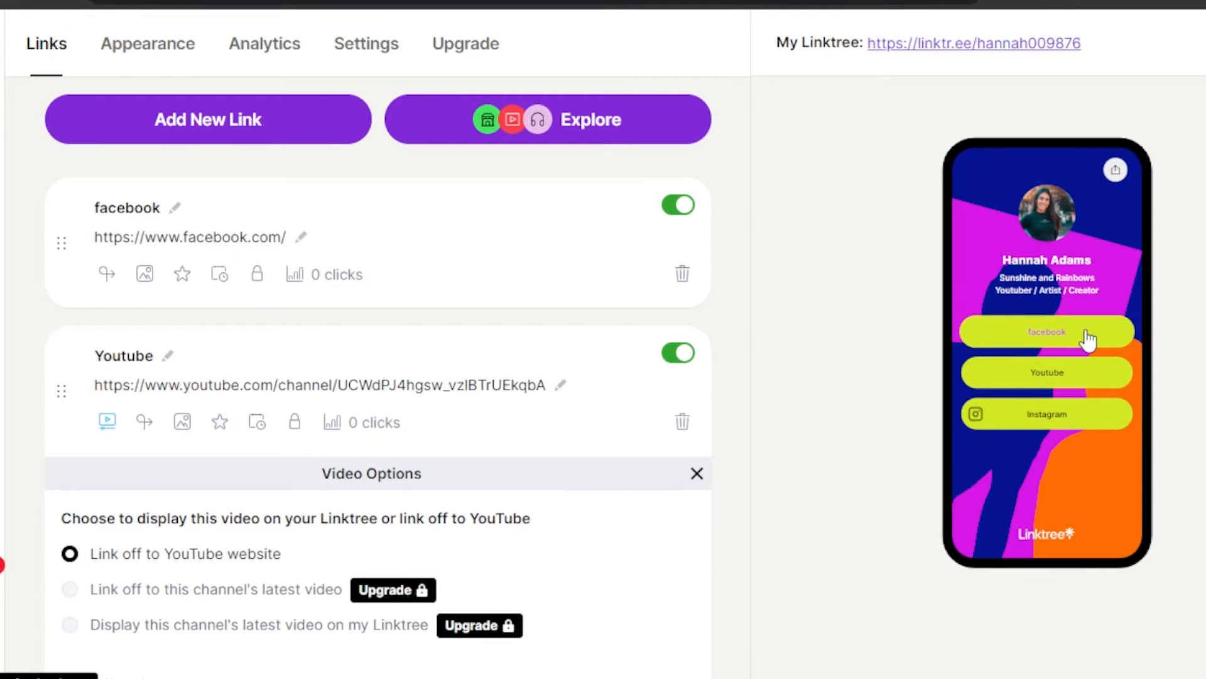
scroll(1048, 500, down, 8)
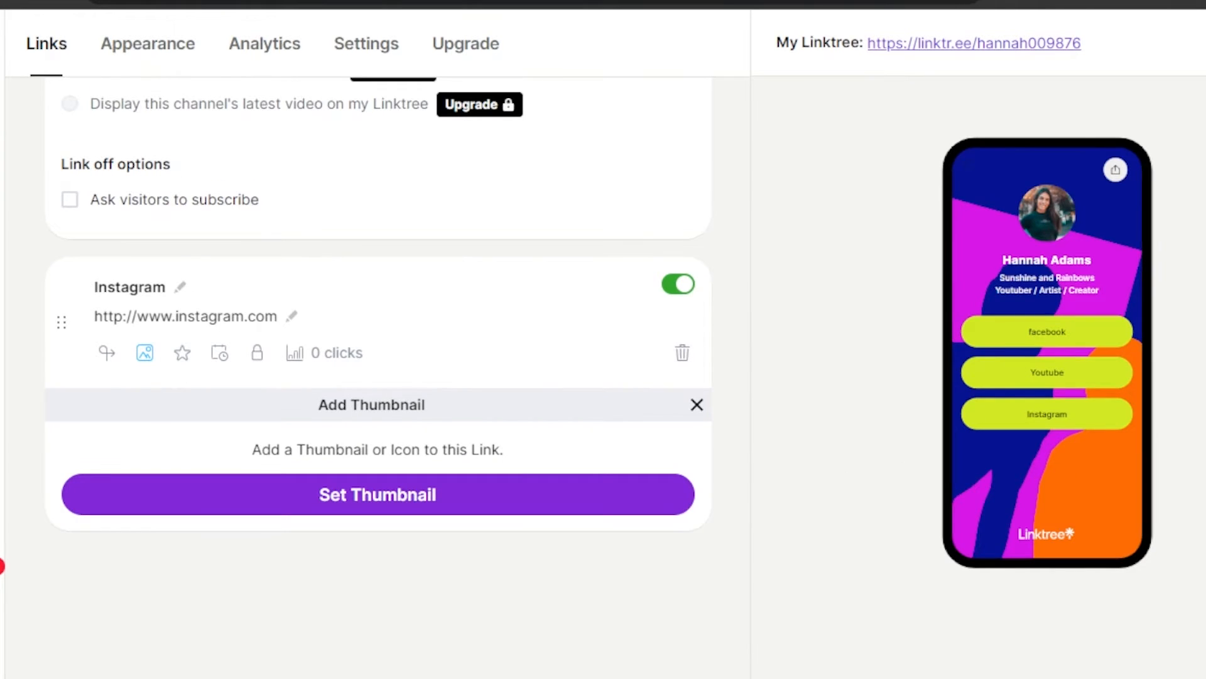
scroll(1064, 465, up, 8)
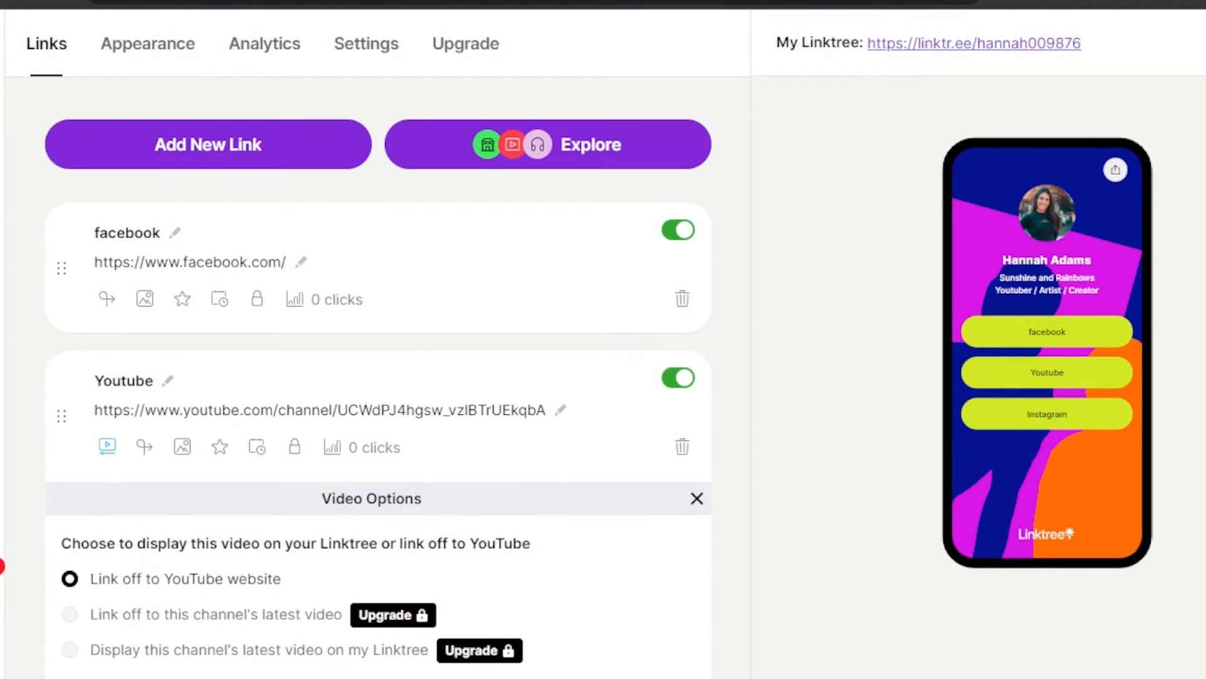
click(510, 135)
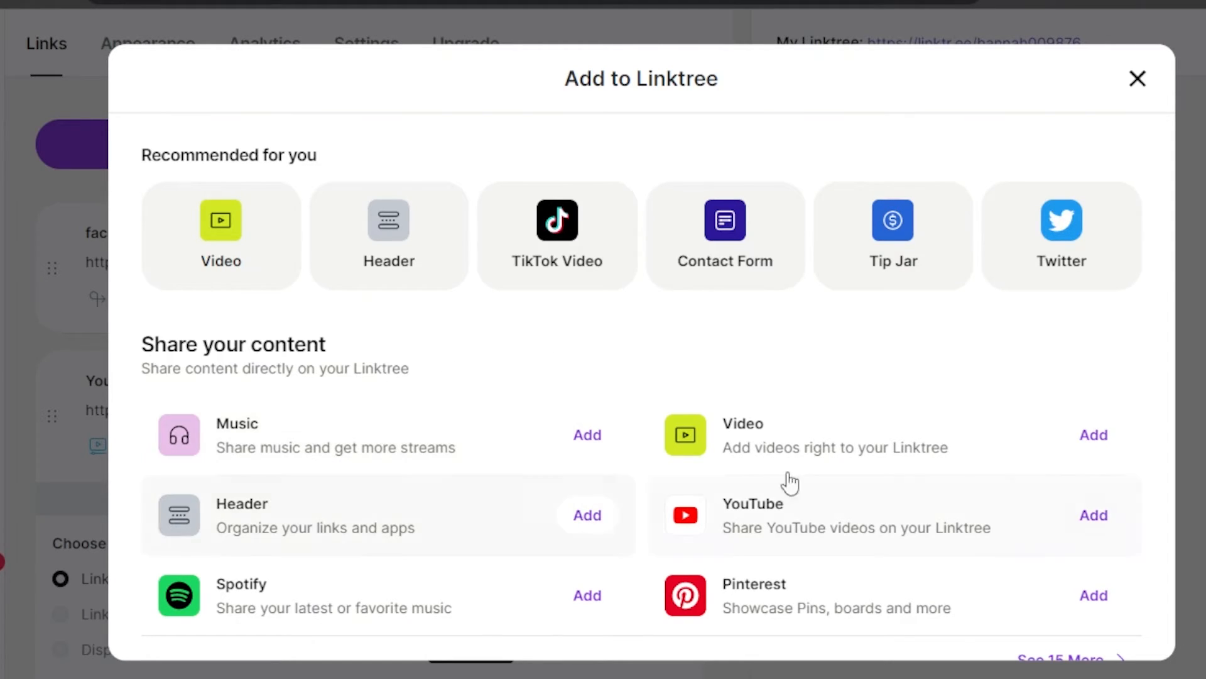
click(1138, 79)
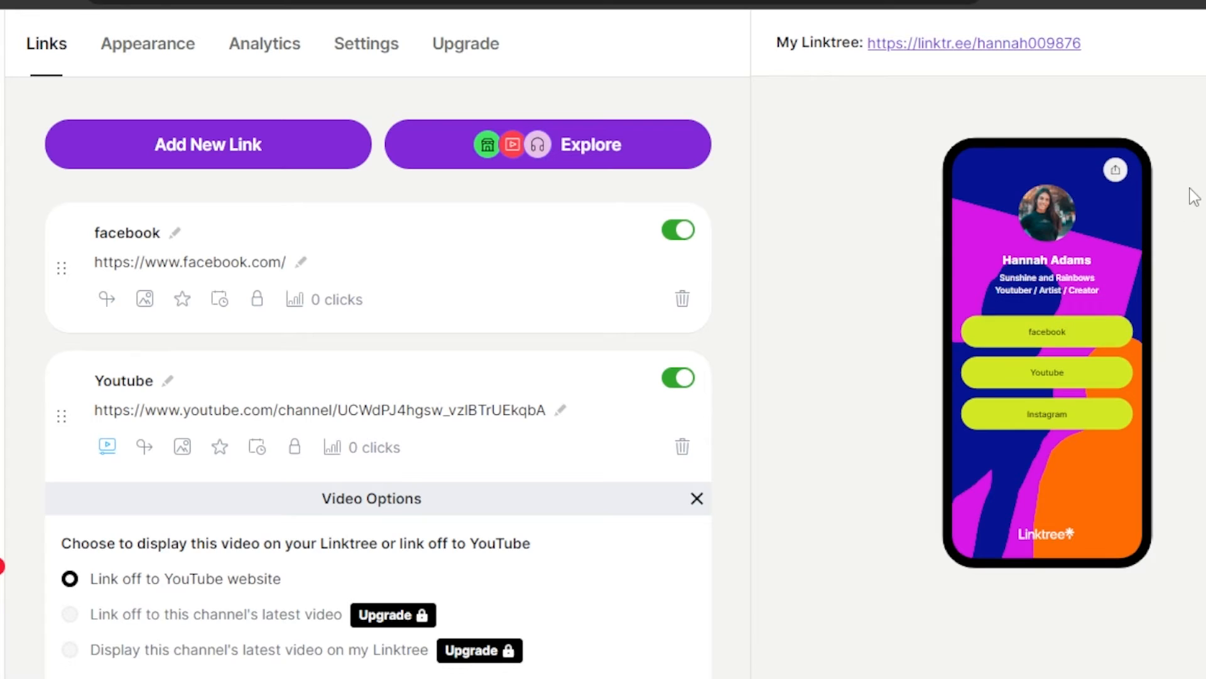
click(1175, 50)
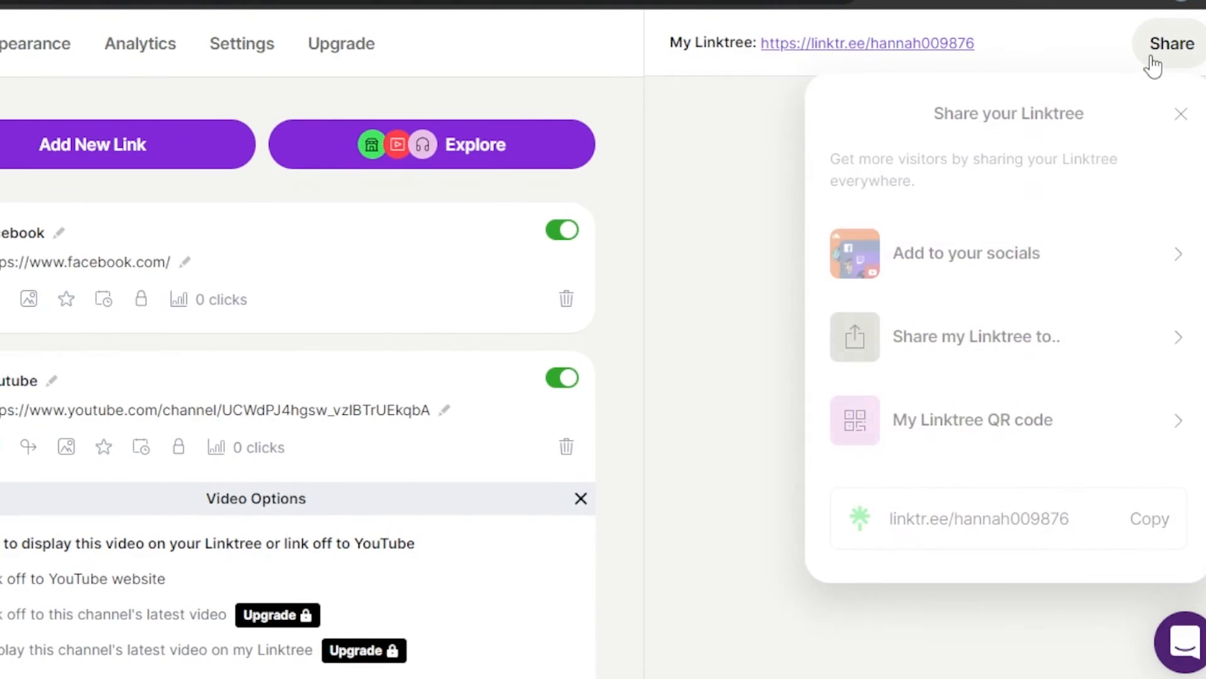
click(991, 284)
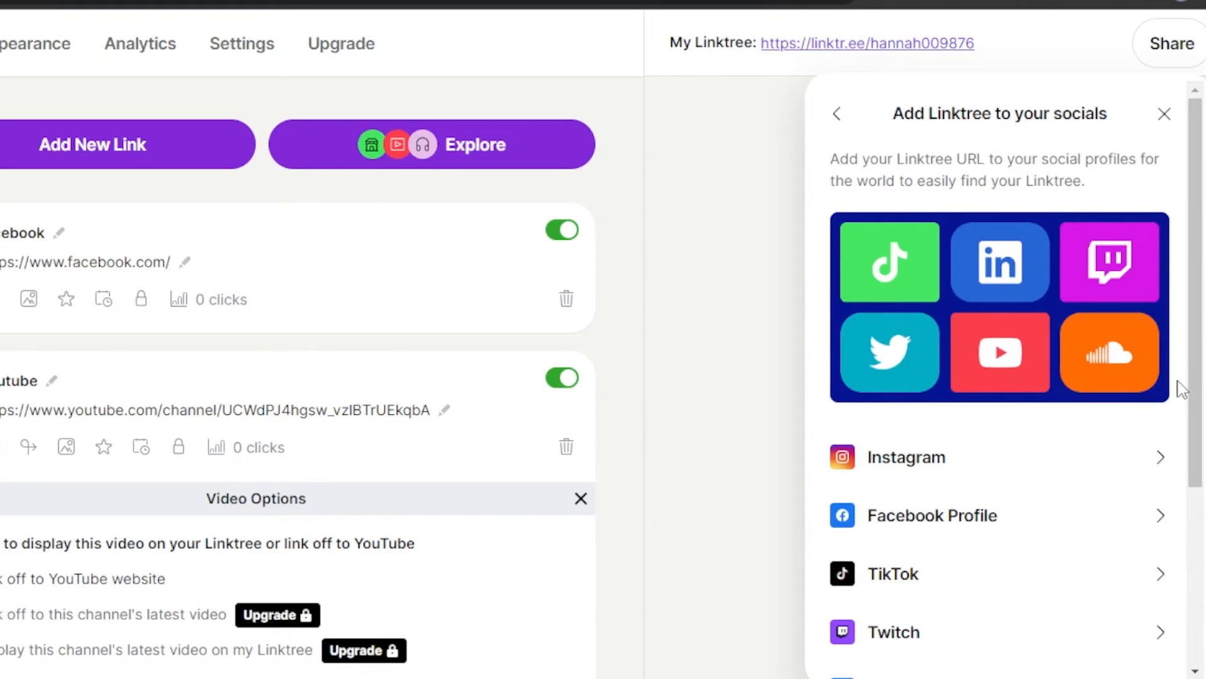
drag(1196, 270, 1196, 548)
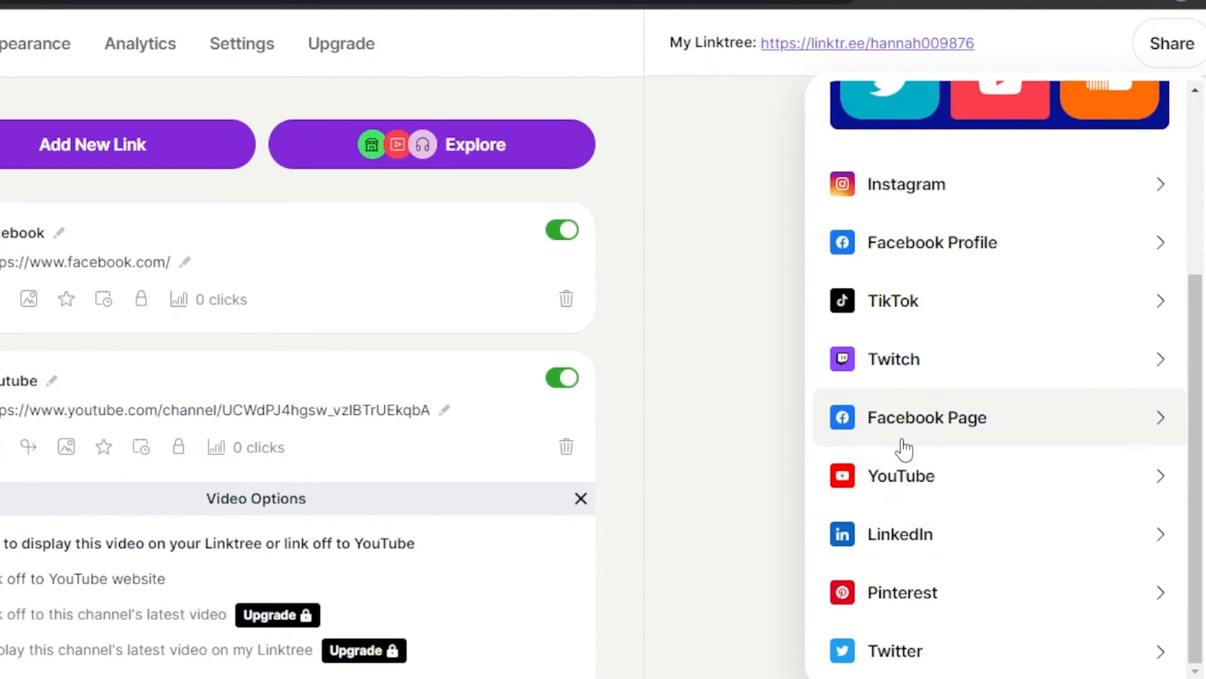
click(743, 379)
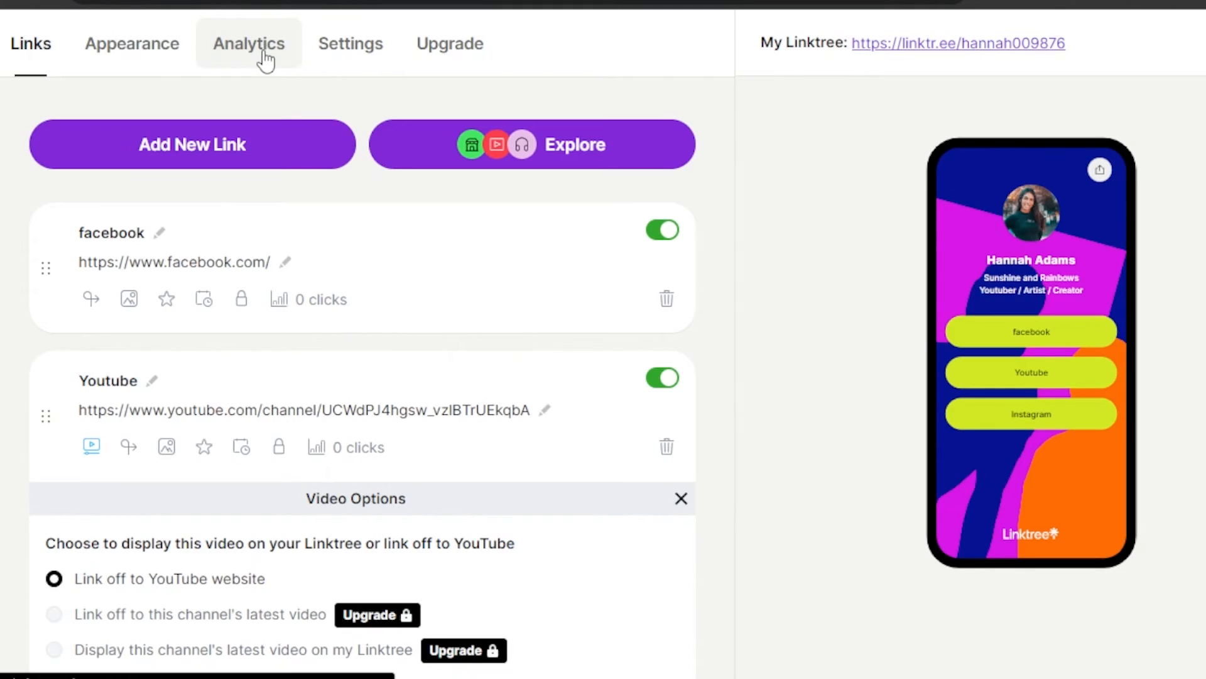
Step: Open Analytics, dismiss the upgrade pop-ups, and review lifetime stats: 3 views, 2 clicks, 66.67% CTR
click(264, 56)
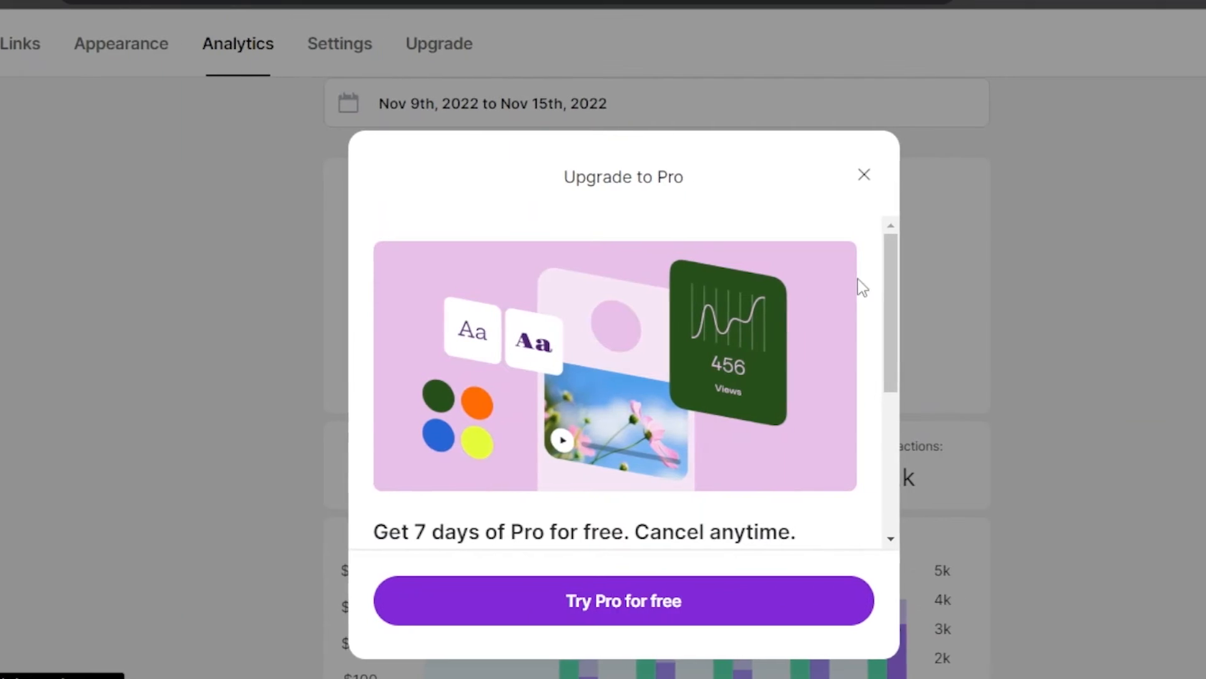
click(841, 179)
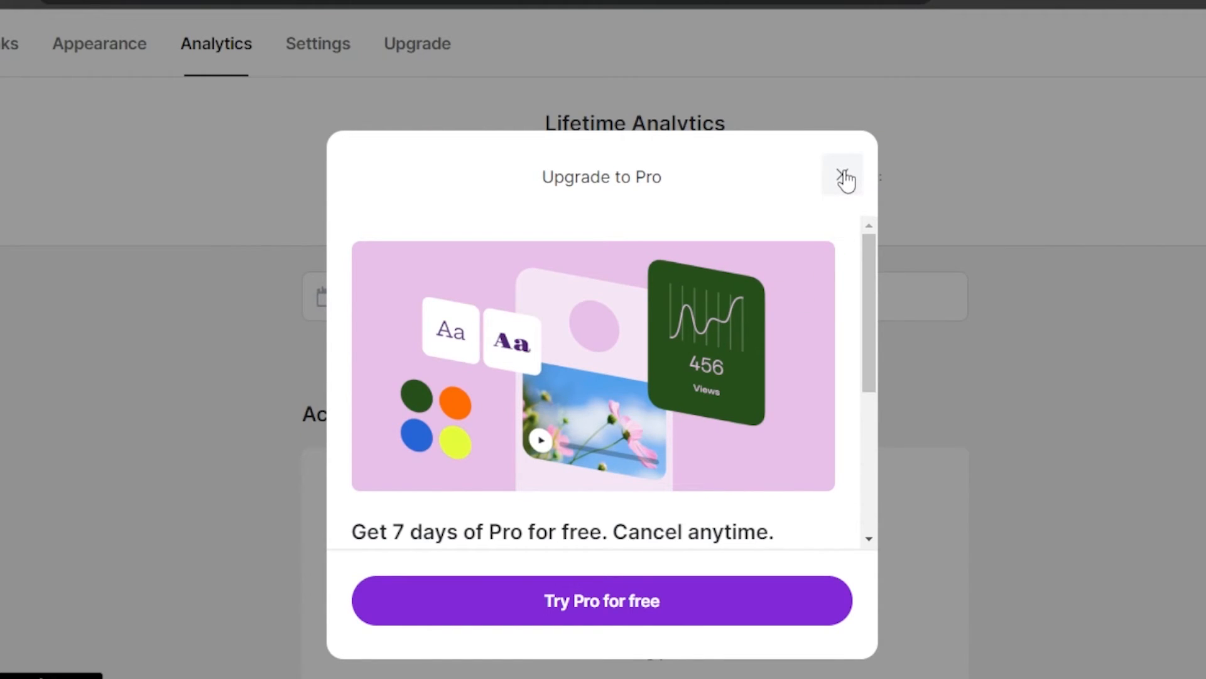
click(844, 179)
click(843, 175)
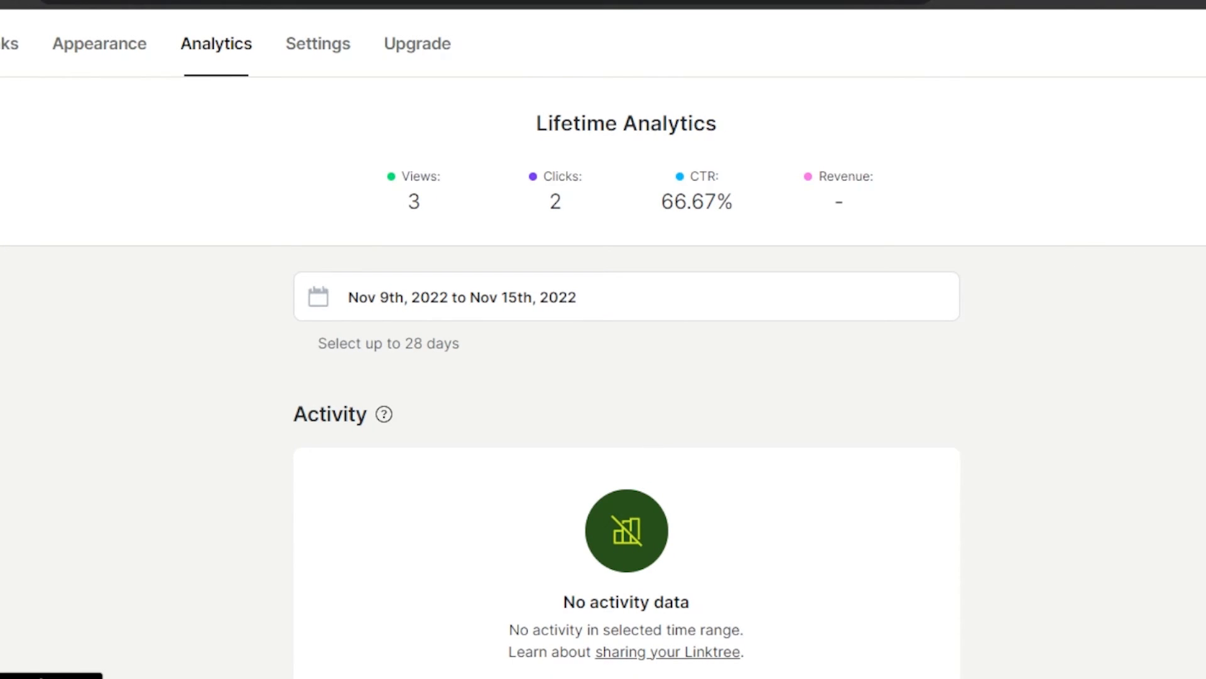
scroll(627, 377, down, 10)
scroll(627, 377, up, 10)
drag(412, 205, 836, 252)
click(835, 253)
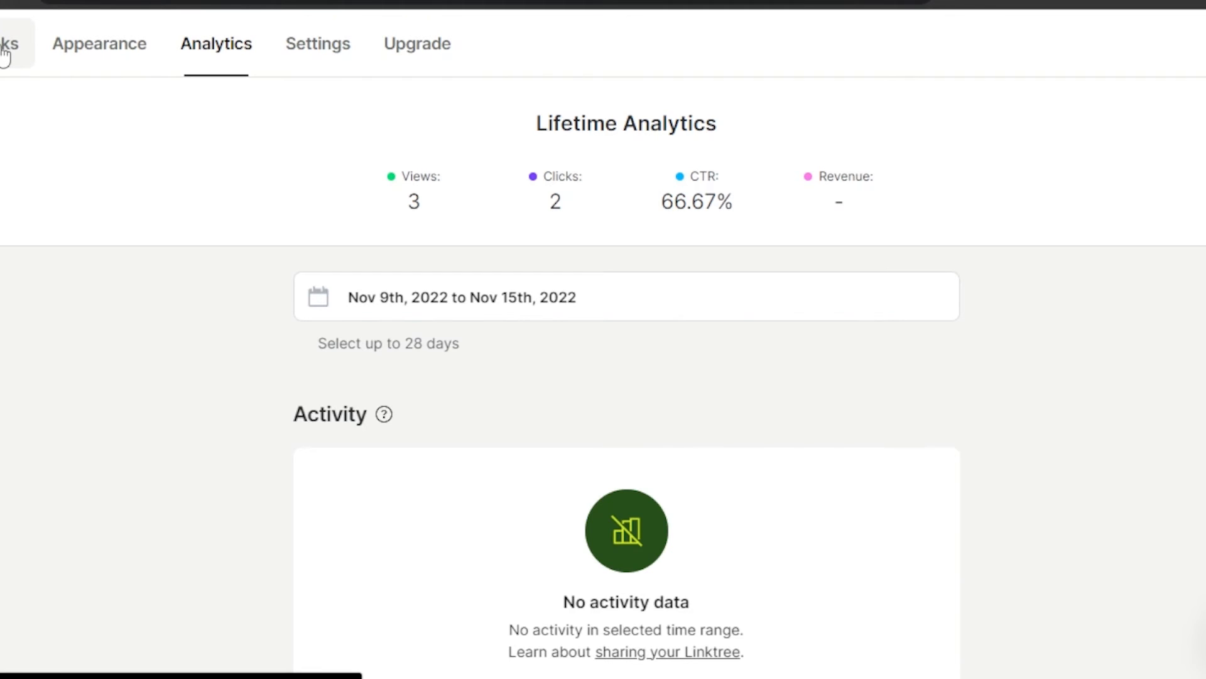
Step: Go back to the Links editor, open the facebook link in the phone preview, then return
click(5, 57)
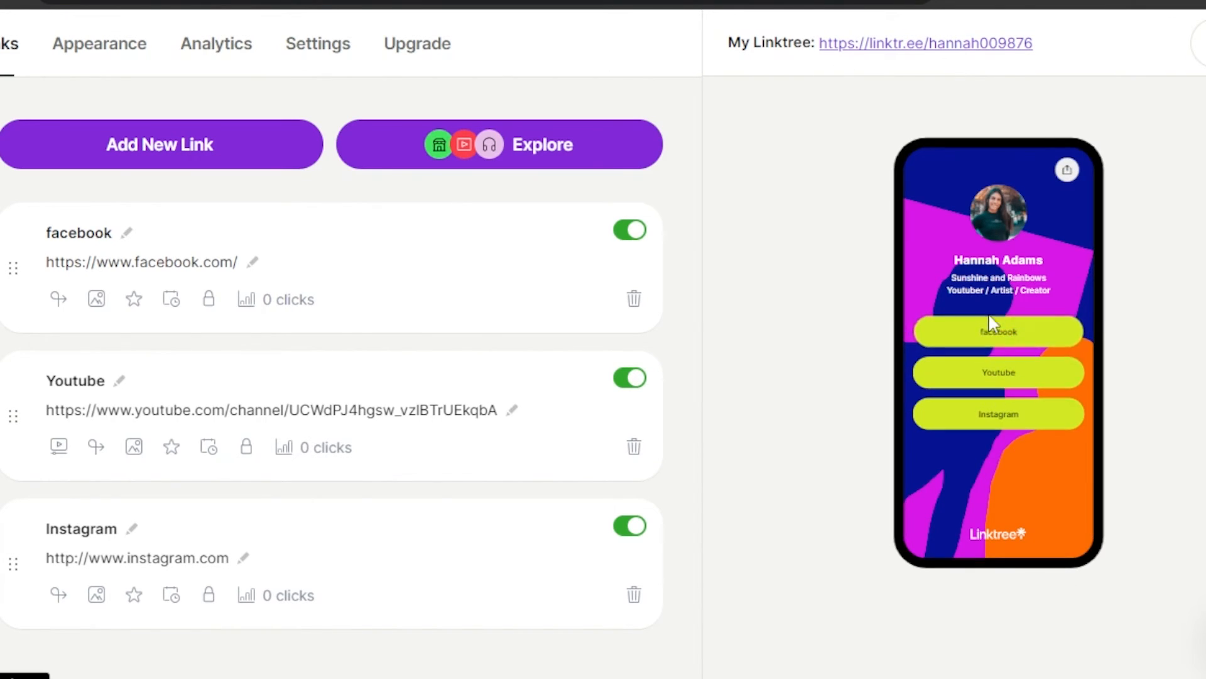
click(1006, 377)
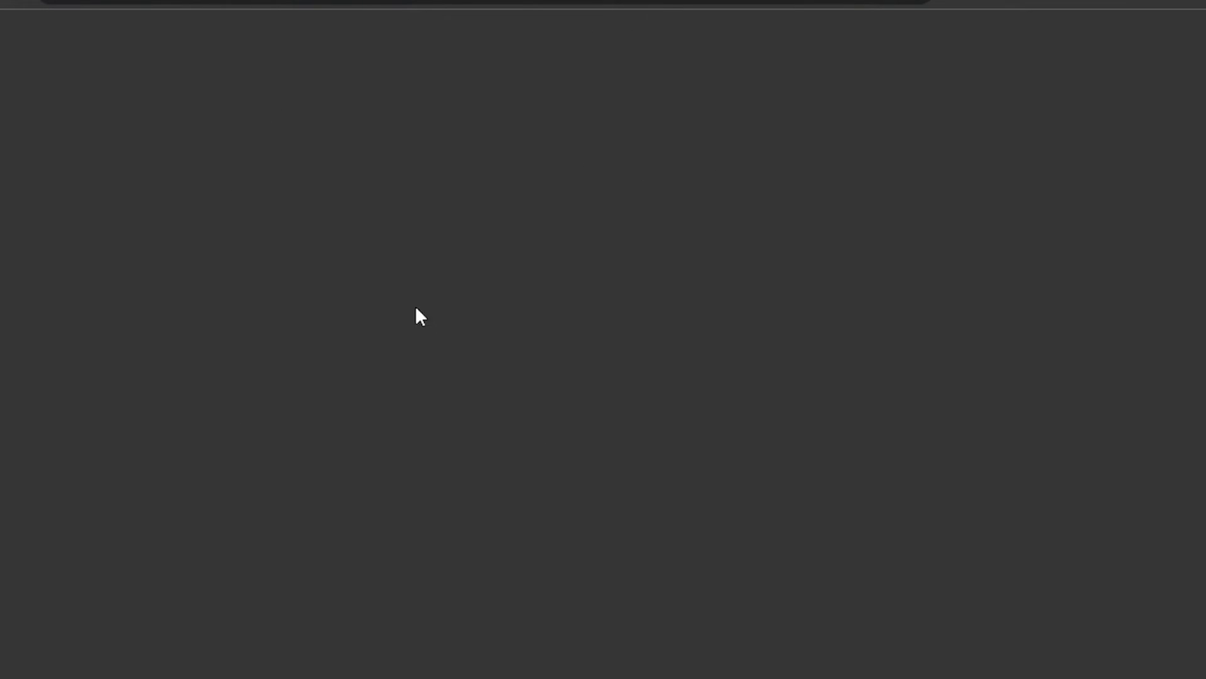
click(352, 0)
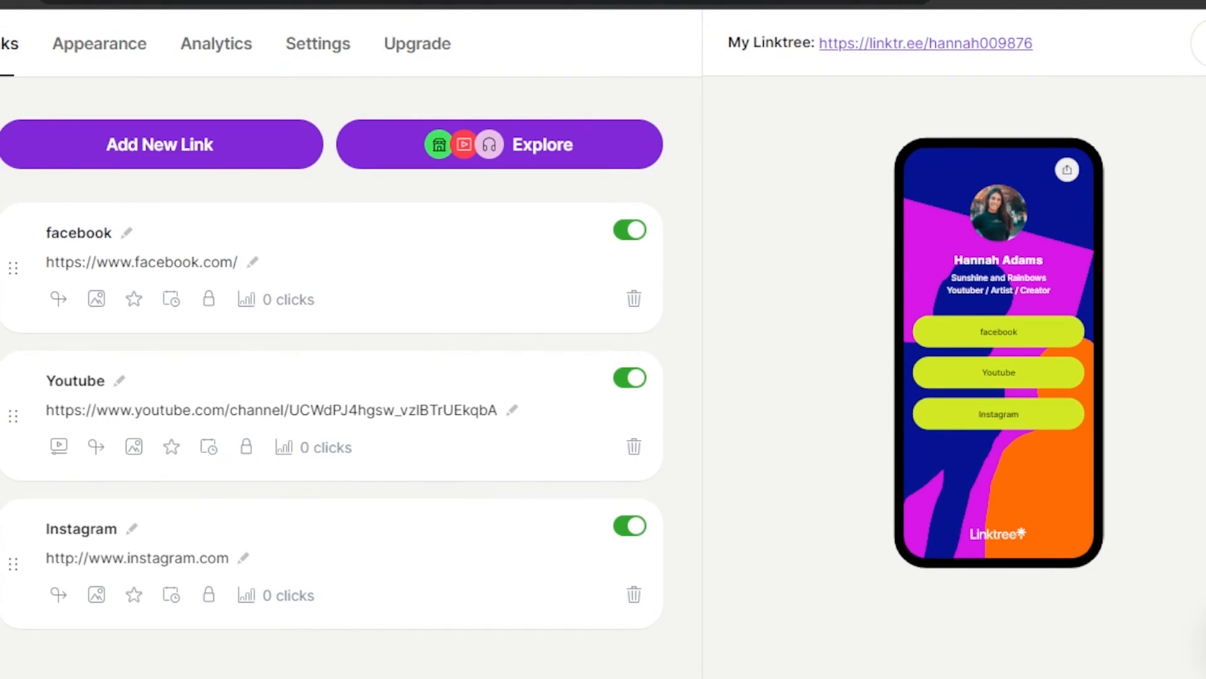